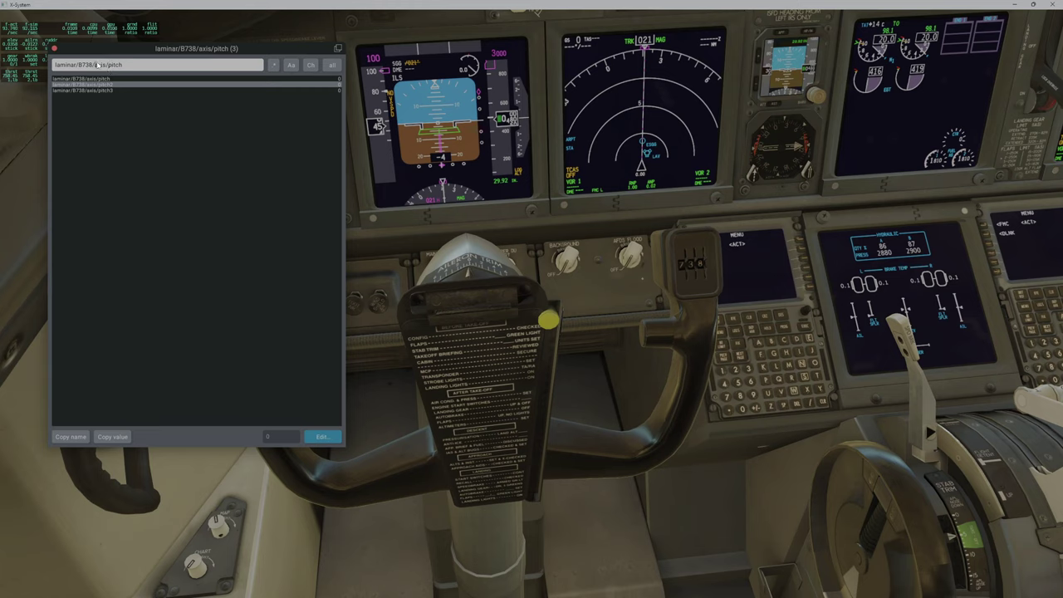
Trim the DataRefTool filter from 'laminar/B738/axis/pitch' back to 'axis' (44 datarefs).
key(BackSpace)
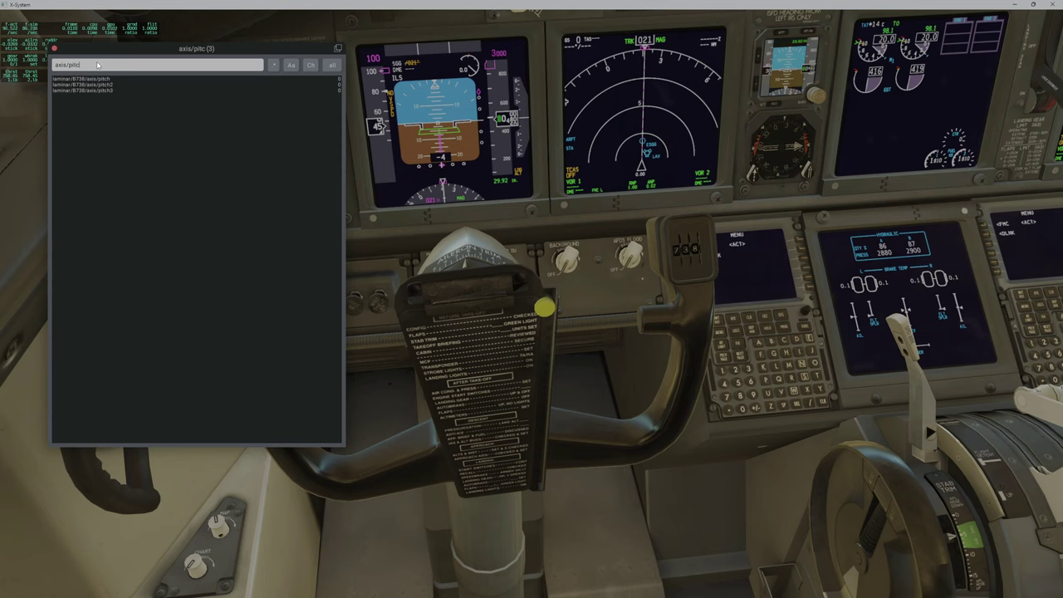
key(BackSpace)
key(BackSpace)
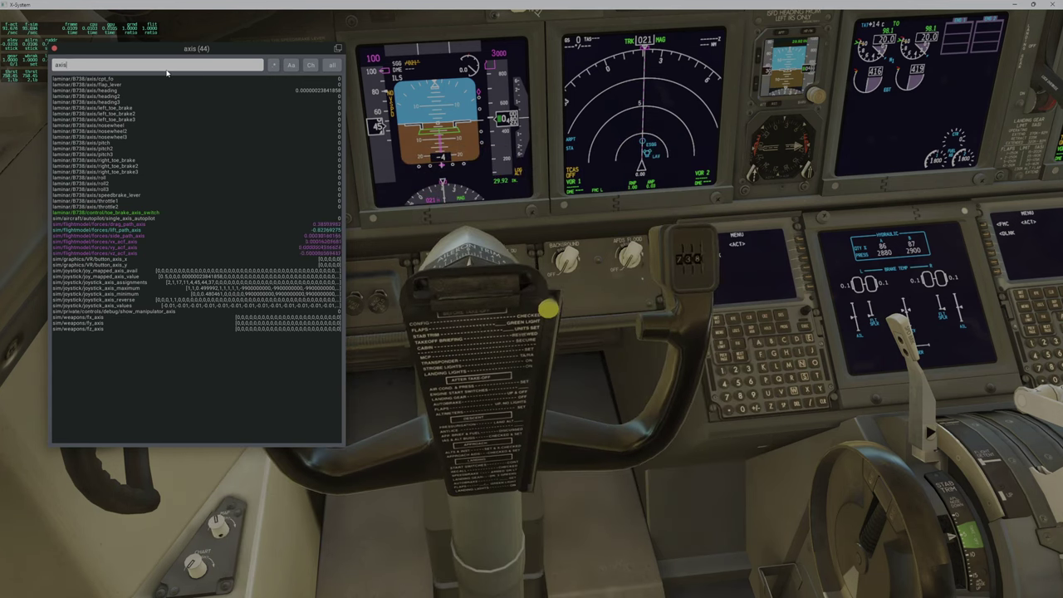
Filter DataRefTool by 'pitch' to list 128 datarefs and drag the list to the screen centre.
key(BackSpace)
key(BackSpace)
key(BackSpace)
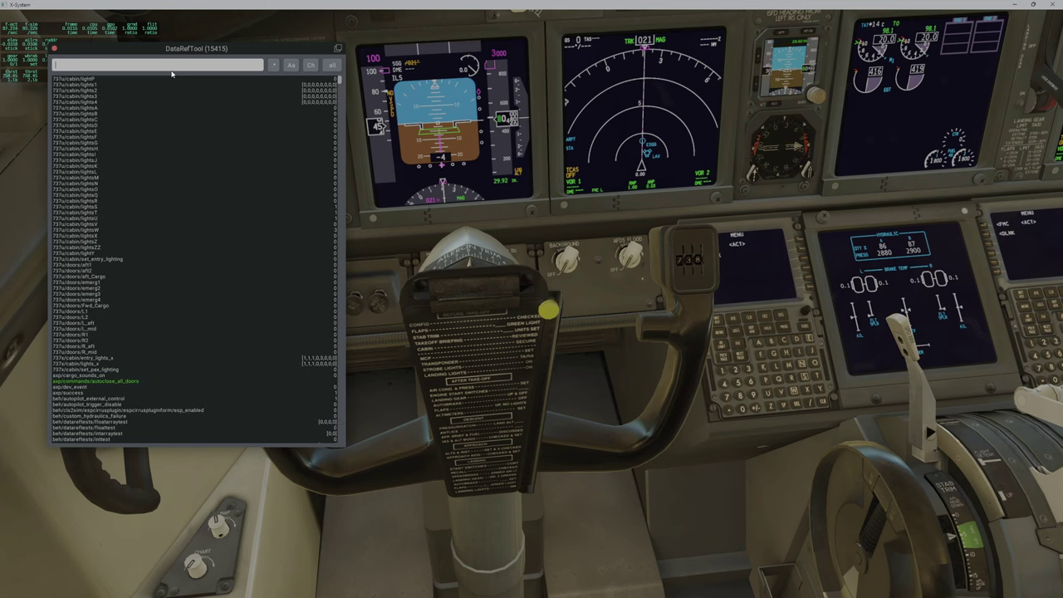
text(pitch)
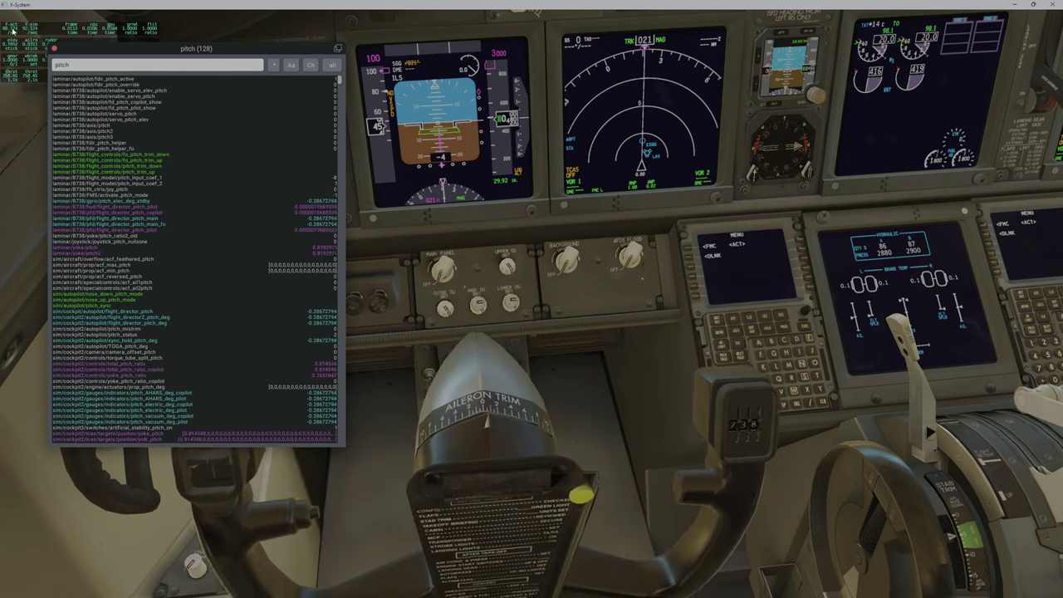
mouse_move(106, 51)
mouse_down()
mouse_move(432, 164)
mouse_move(316, 112)
mouse_up()
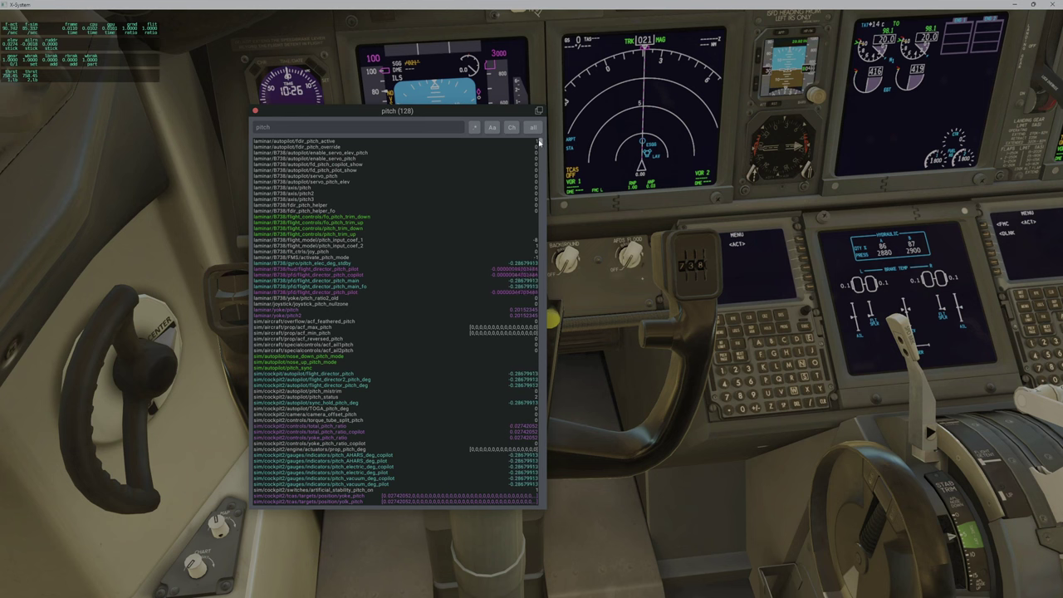
Shift the DataRefTool window and scroll to the sim/joystick yoke_pitch_ratio entries.
drag(538, 144, 545, 546)
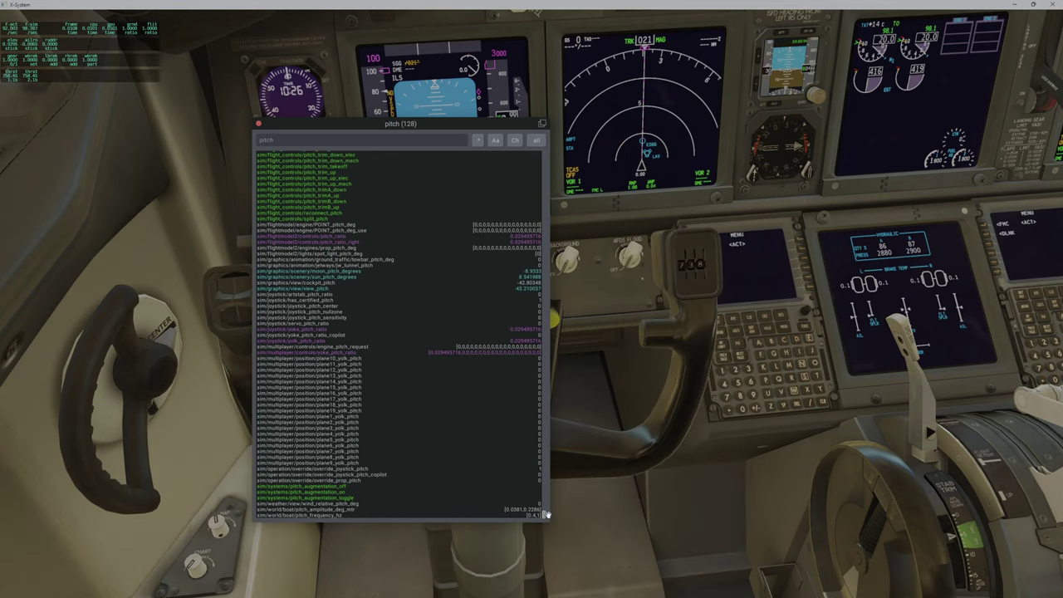
drag(546, 513, 552, 422)
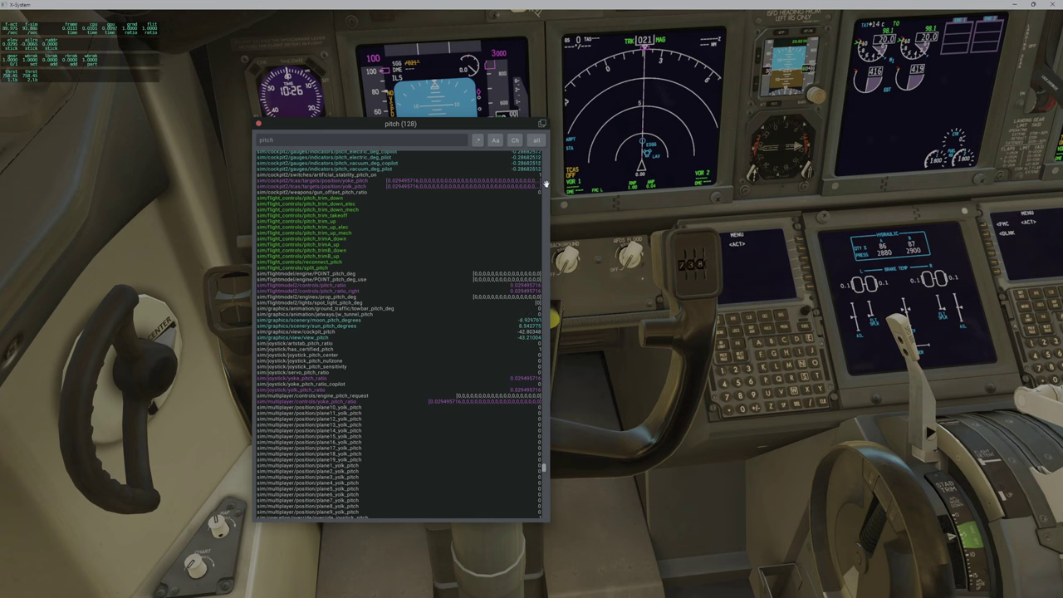
drag(544, 469, 555, 284)
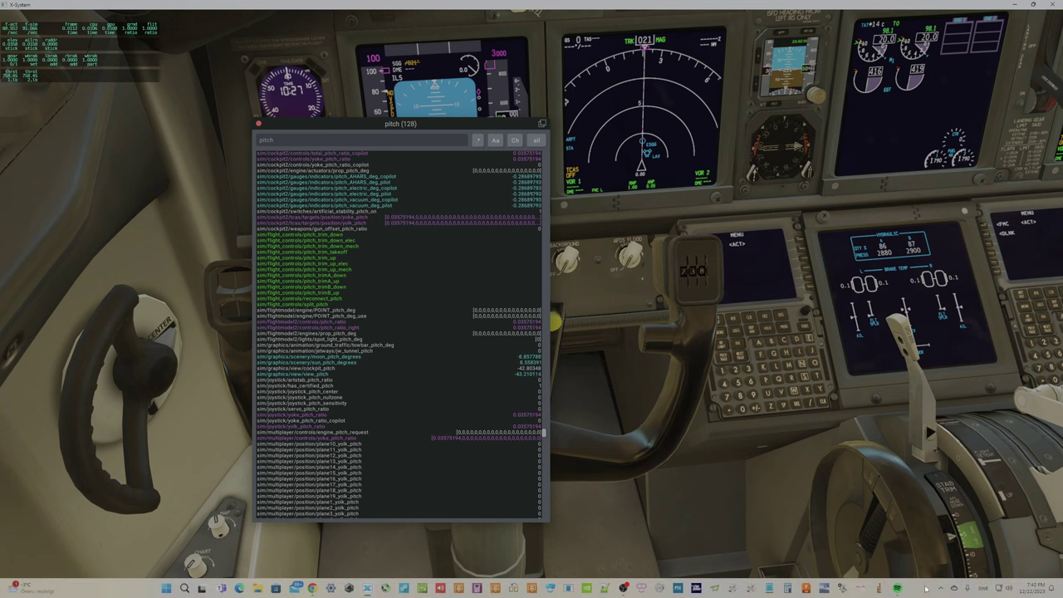
Bring up CLS2Sim from the tray and open its Debug Information window with Aileron1/Elevator1 SDO values.
click(941, 590)
click(956, 529)
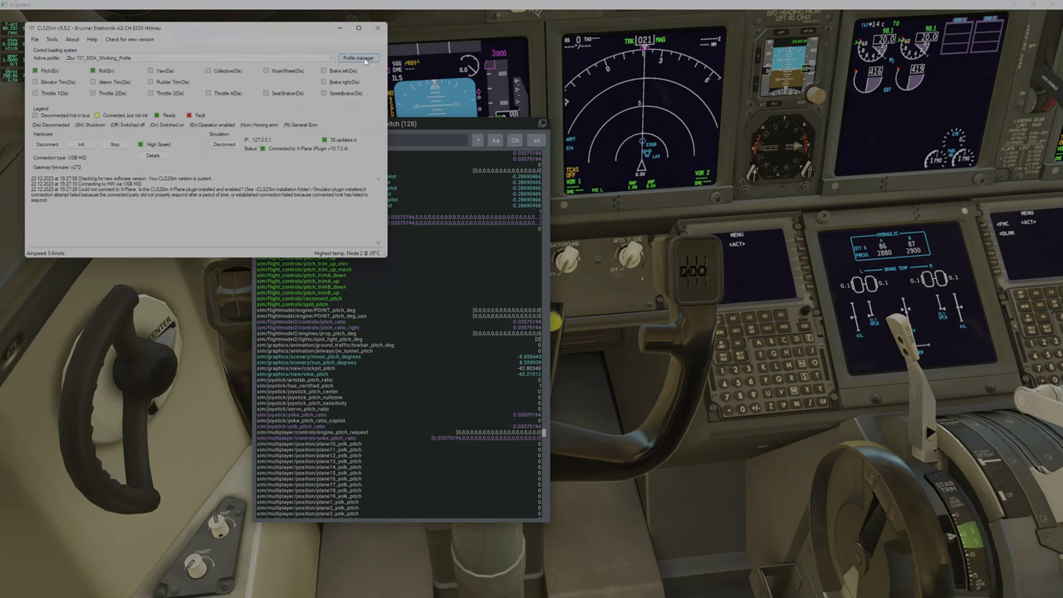
click(363, 59)
click(521, 17)
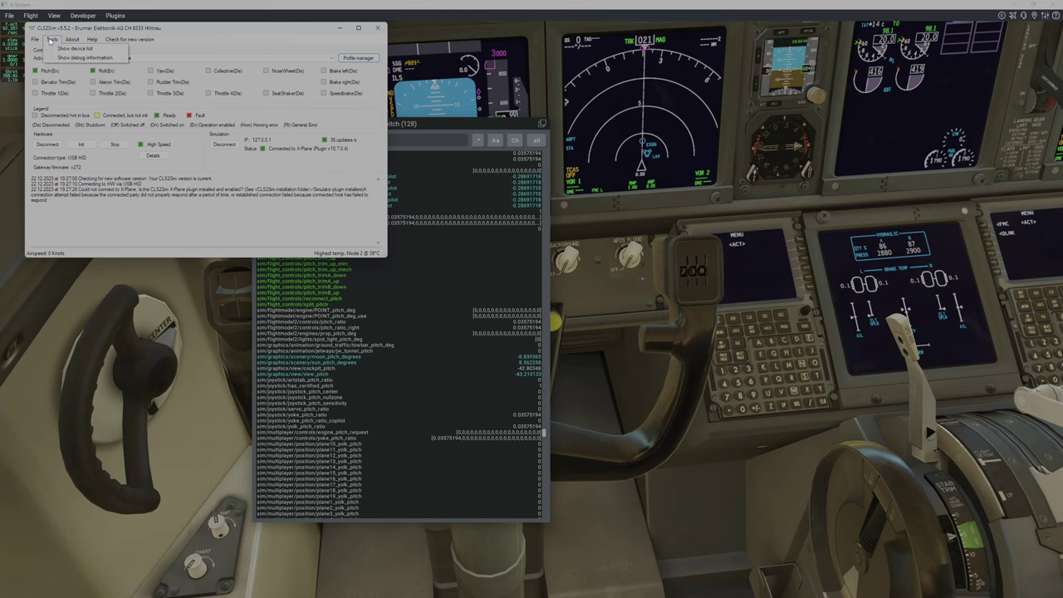
click(84, 58)
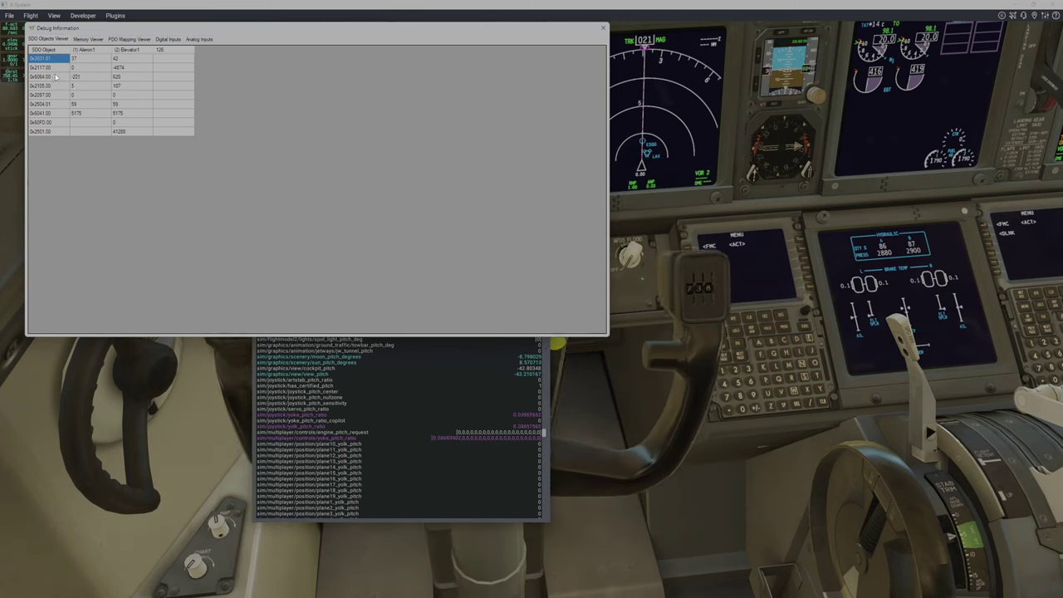
click(88, 39)
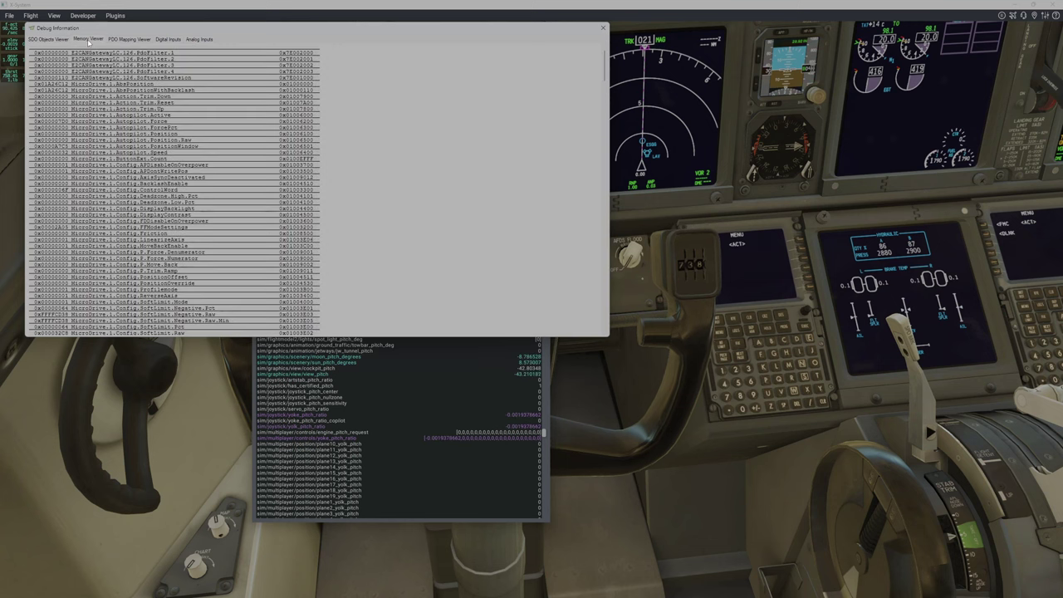
click(127, 39)
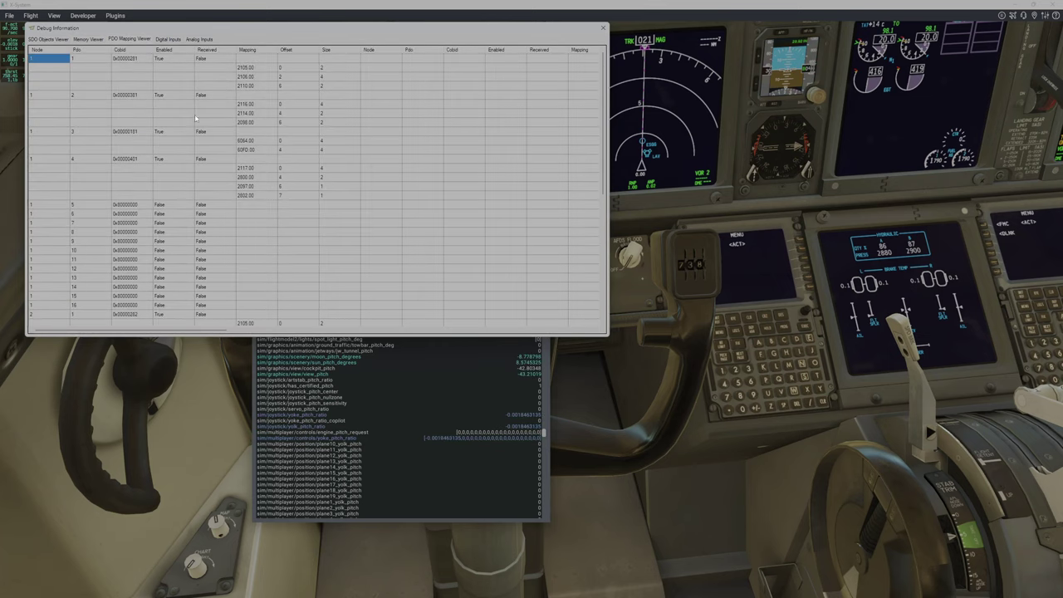
scroll(367, 172, down, 9)
click(168, 39)
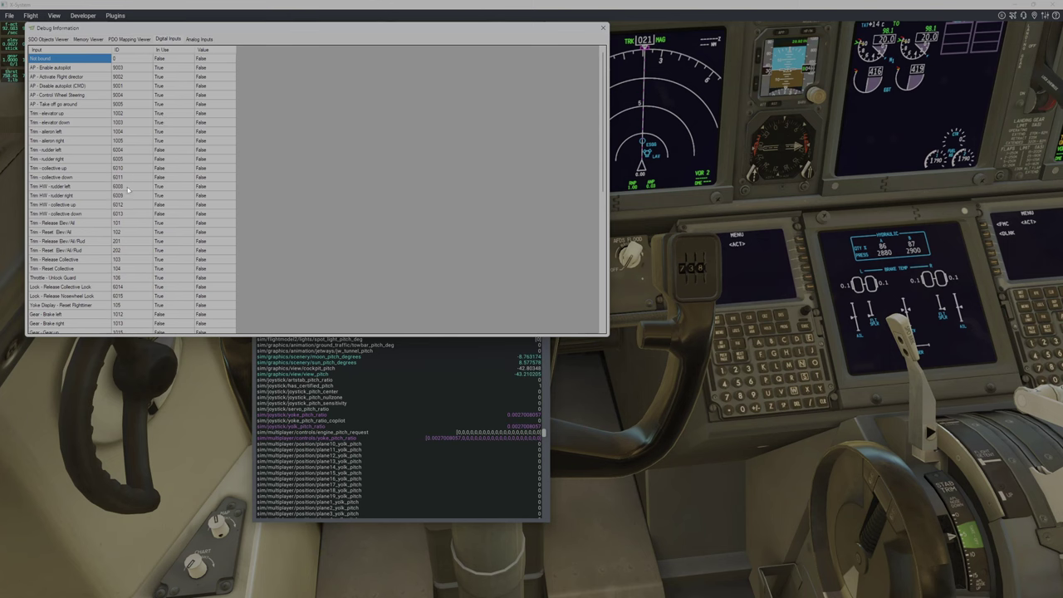
scroll(184, 151, down, 10)
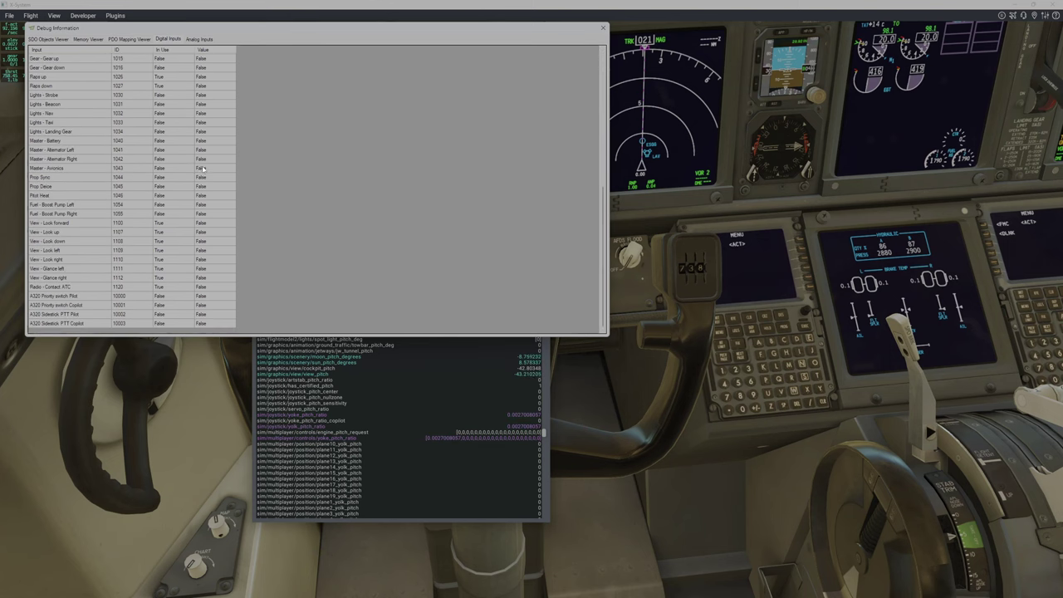
click(193, 39)
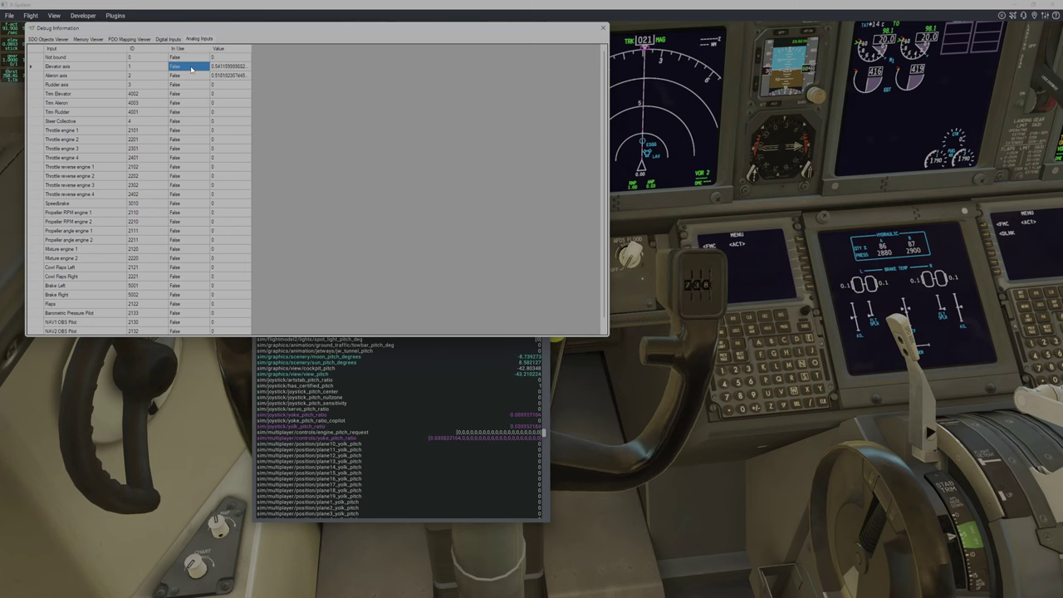
click(191, 75)
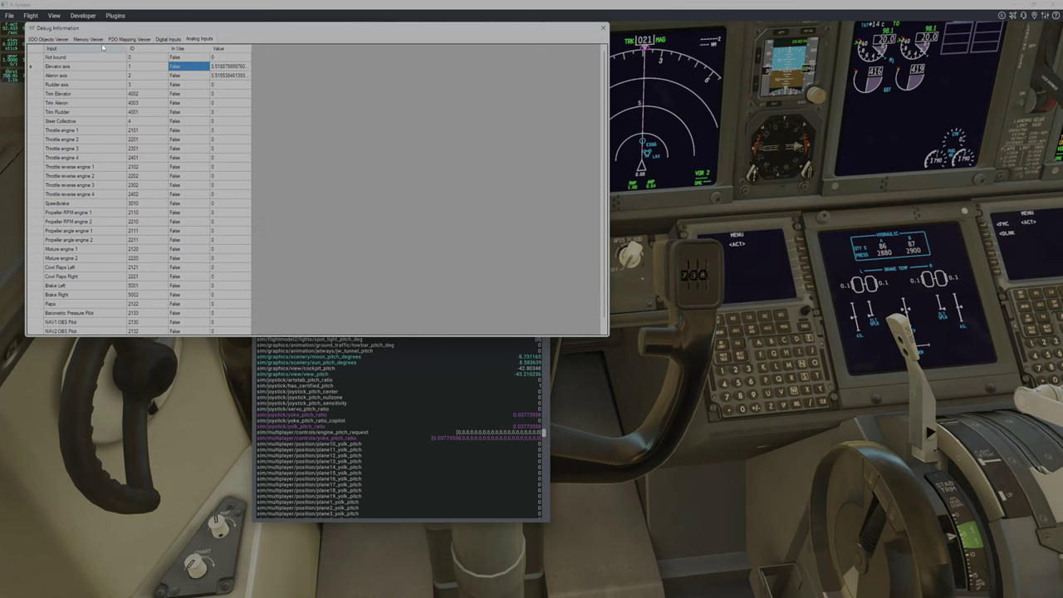
click(51, 40)
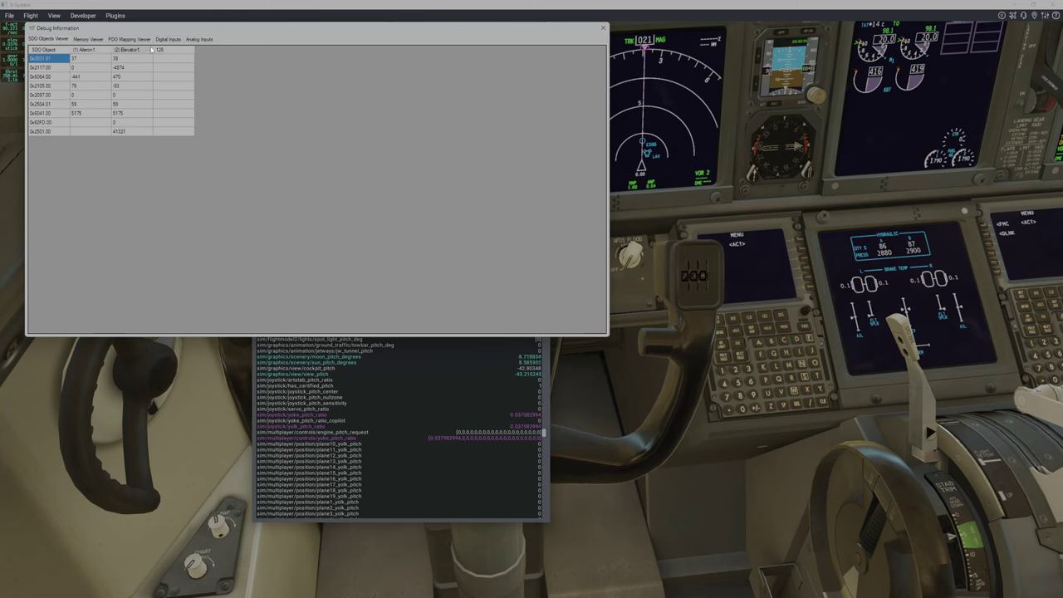
Review the Analog Inputs tab and select the Aileron axis row.
click(207, 41)
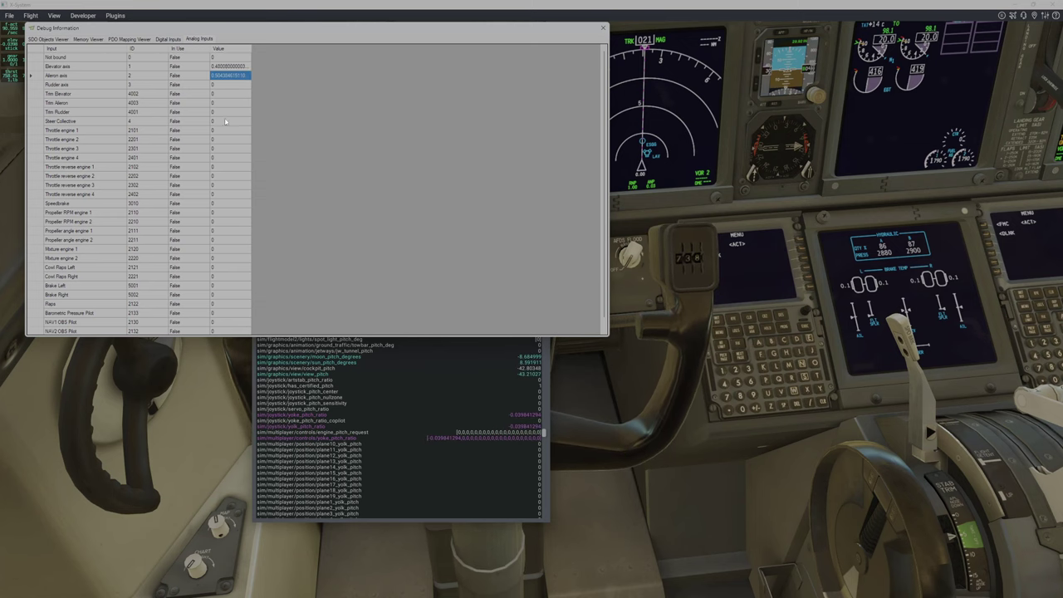
scroll(278, 203, down, 1)
scroll(265, 182, up, 1)
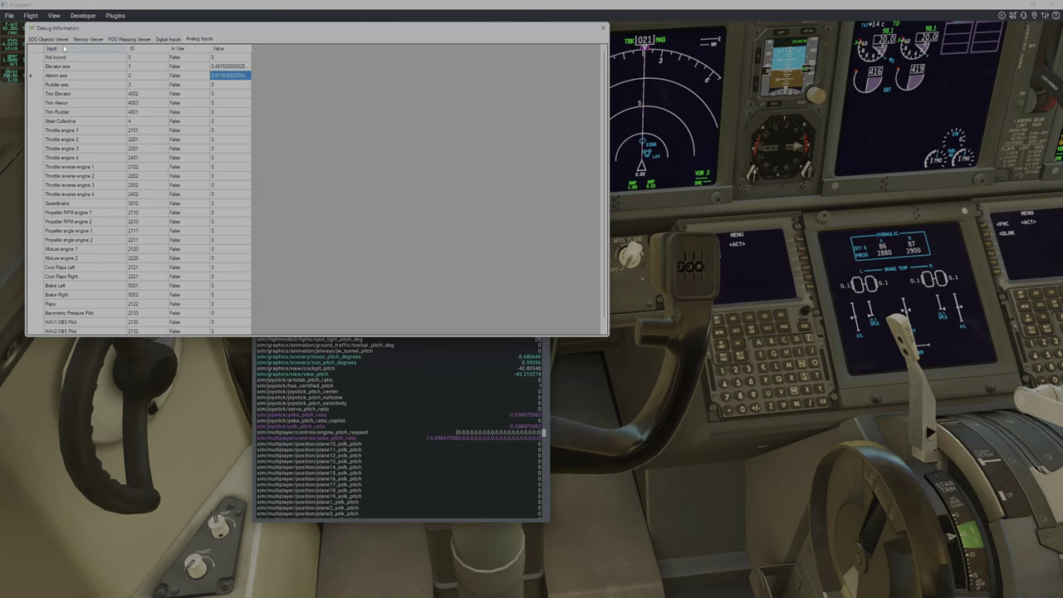
click(68, 74)
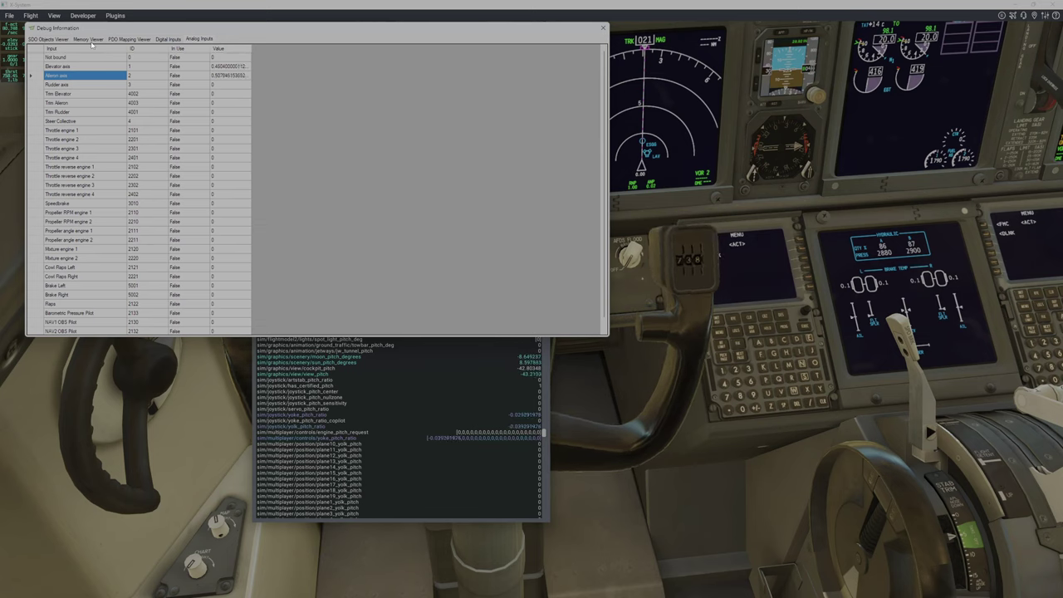
Browse the SDO objects table and the drives' memory values.
click(43, 40)
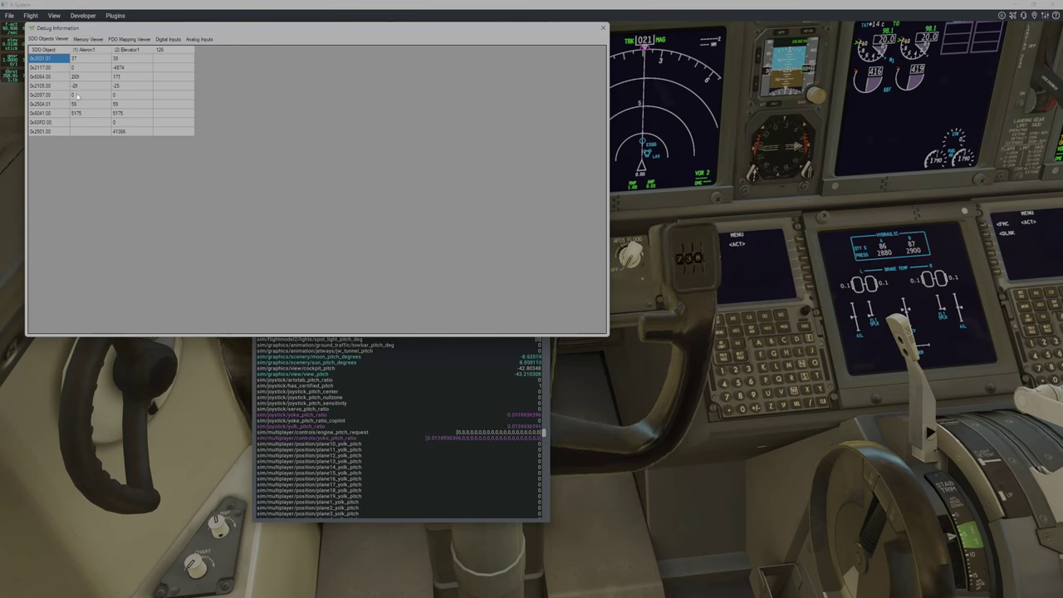
click(88, 40)
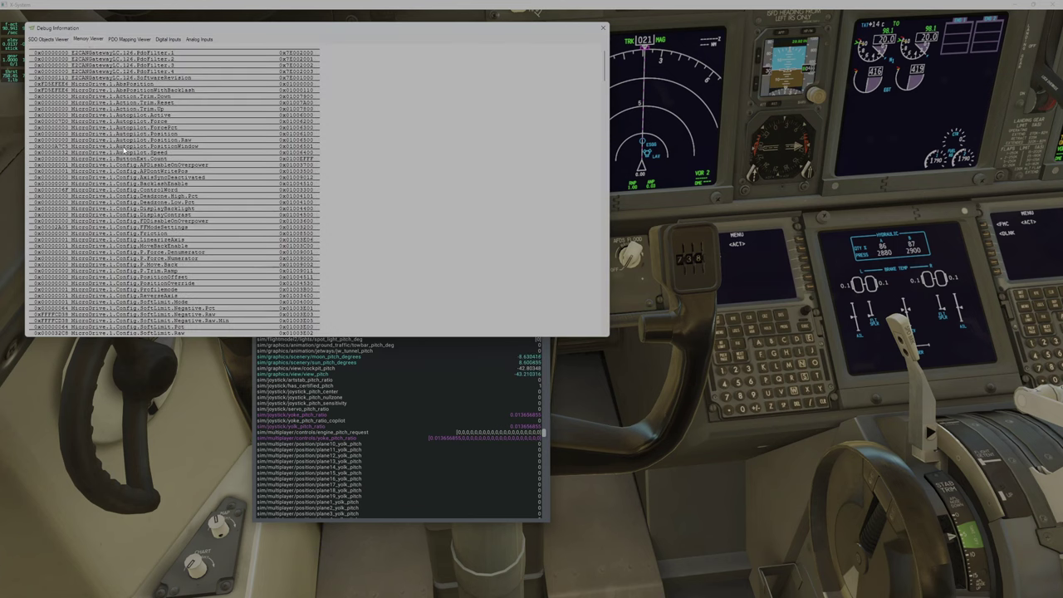
scroll(123, 151, down, 15)
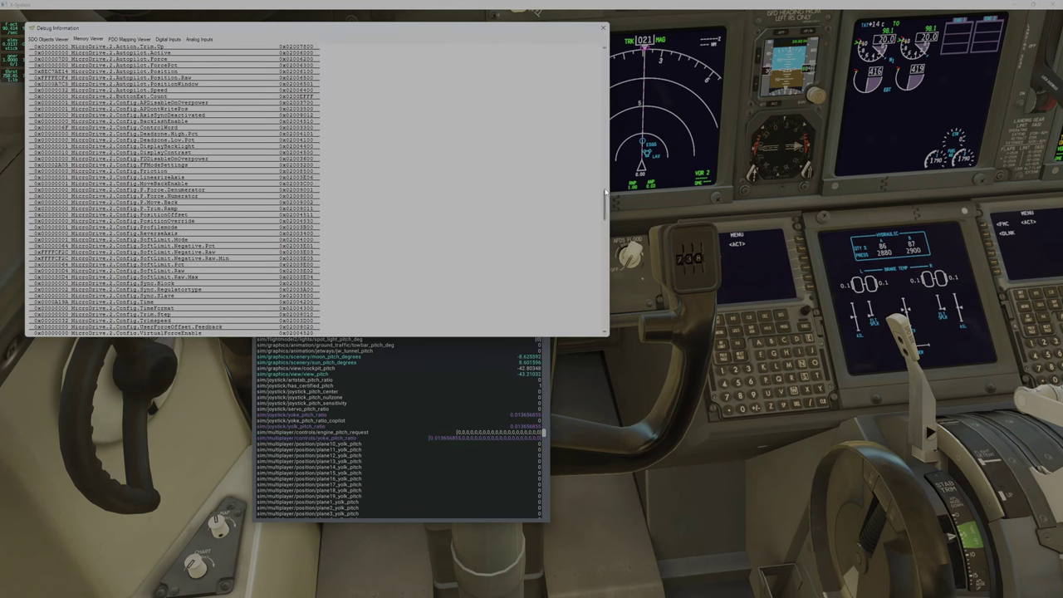
scroll(605, 192, up, 5)
mouse_move(607, 187)
mouse_down()
mouse_move(612, 327)
mouse_move(604, 63)
mouse_up()
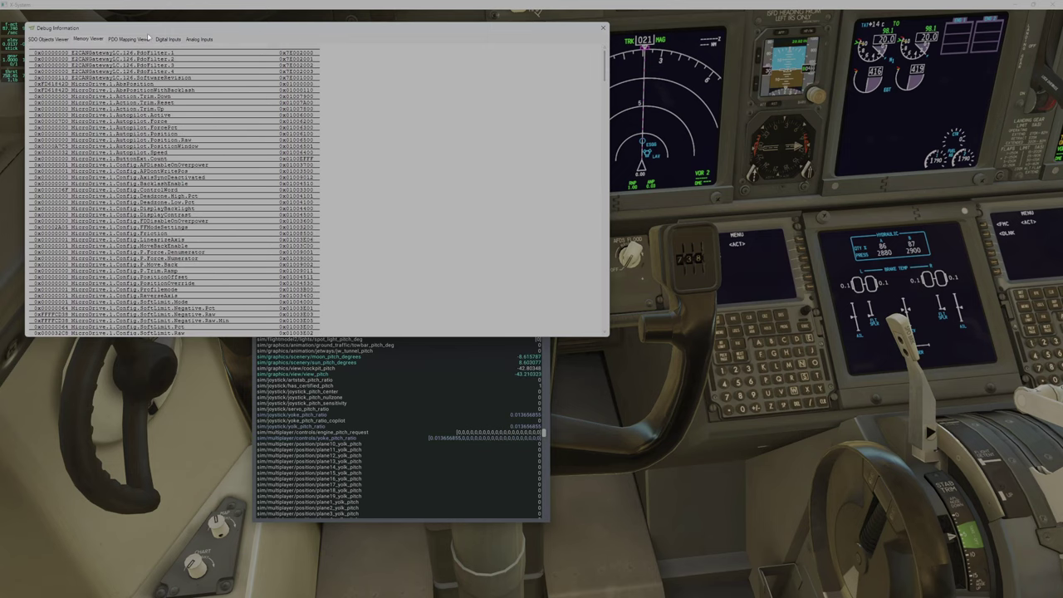
Inspect the PDO Mapping Viewer entries, including Pdo 8 and Pdo 4.
click(132, 40)
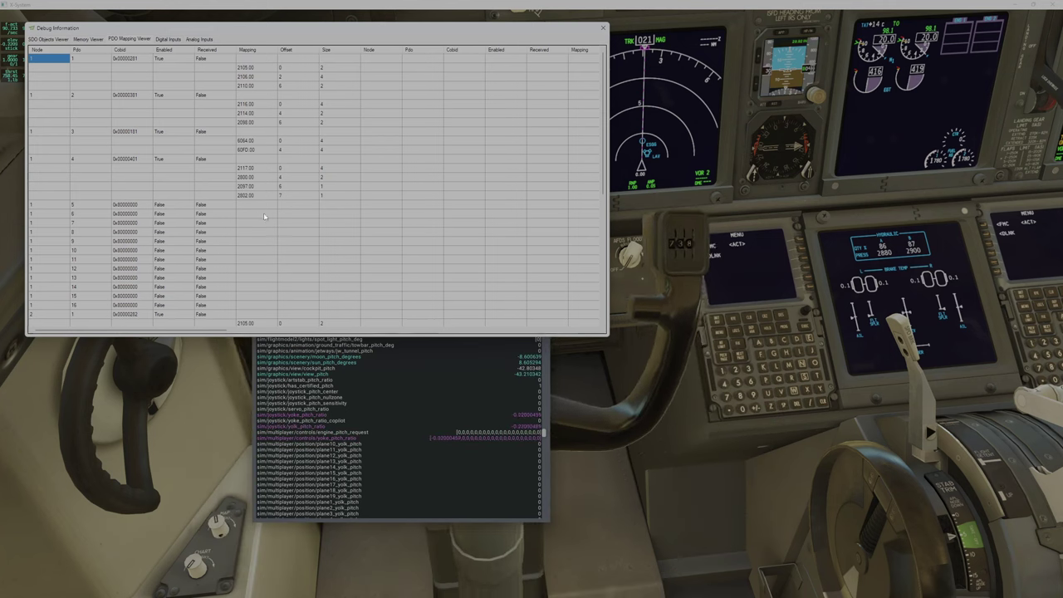
scroll(404, 226, down, 9)
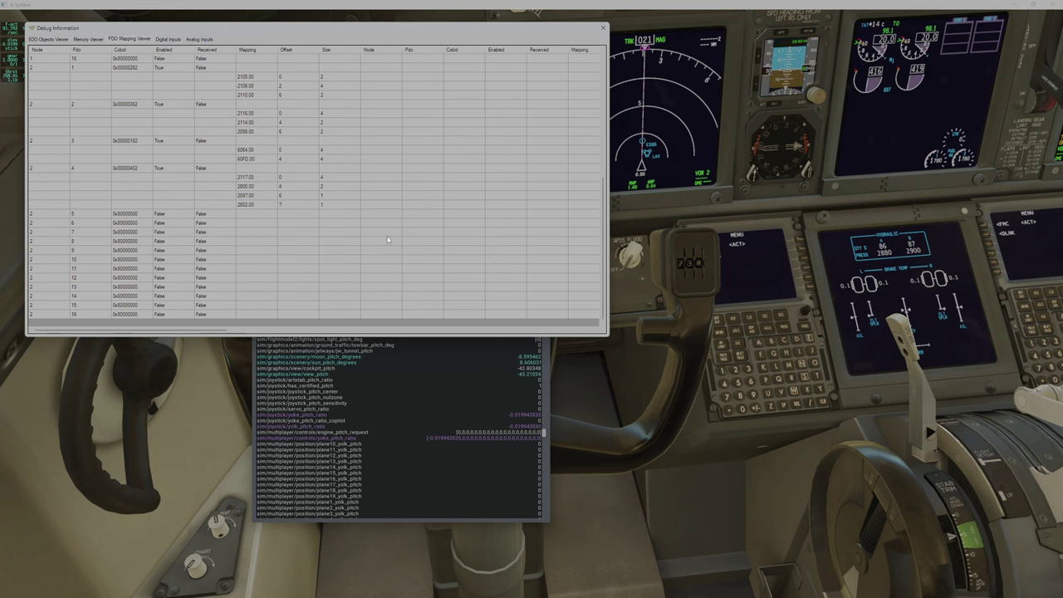
scroll(387, 235, up, 9)
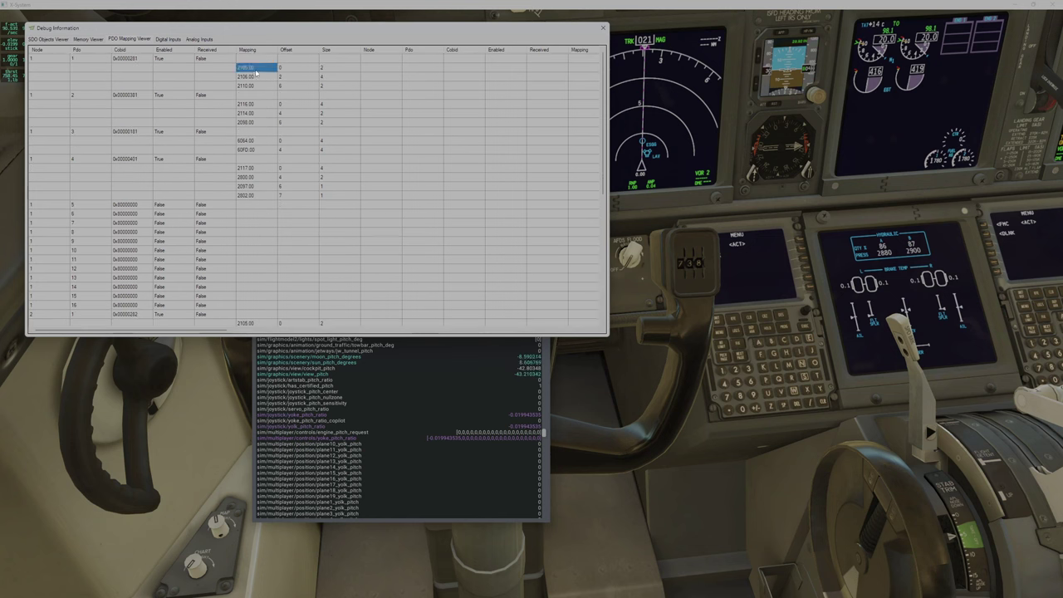
click(162, 233)
click(258, 177)
click(258, 140)
click(237, 104)
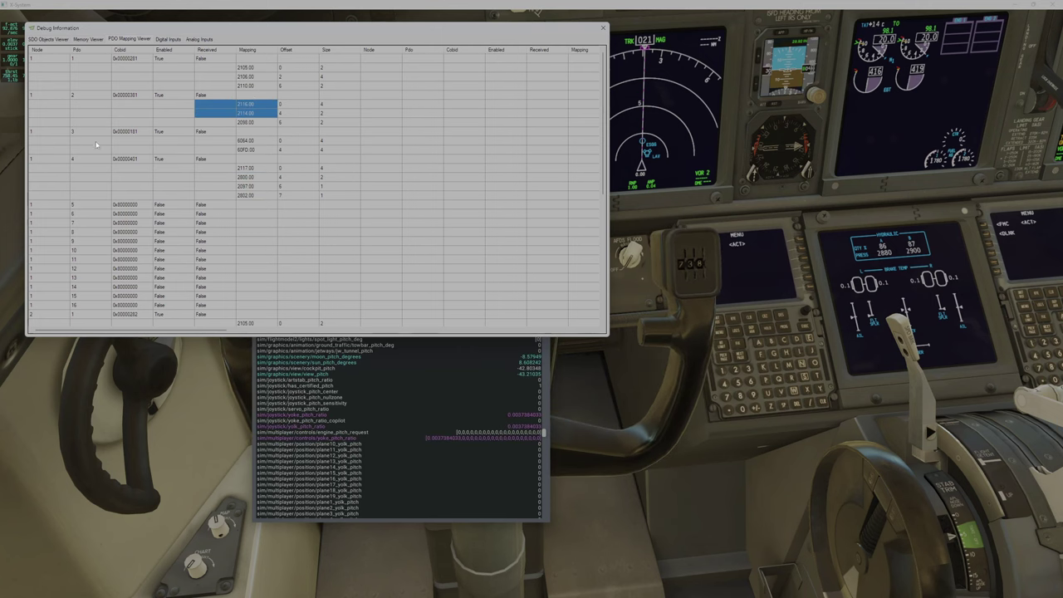
click(131, 157)
Glance at Digital and Analog Inputs, then settle on the SDO Objects Viewer.
click(172, 39)
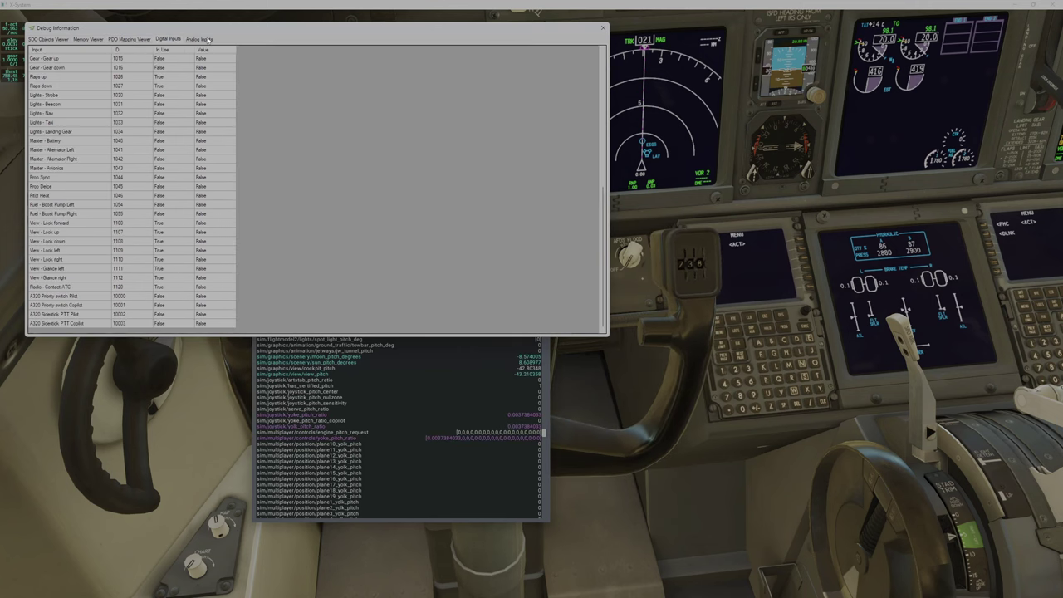
click(199, 39)
click(44, 39)
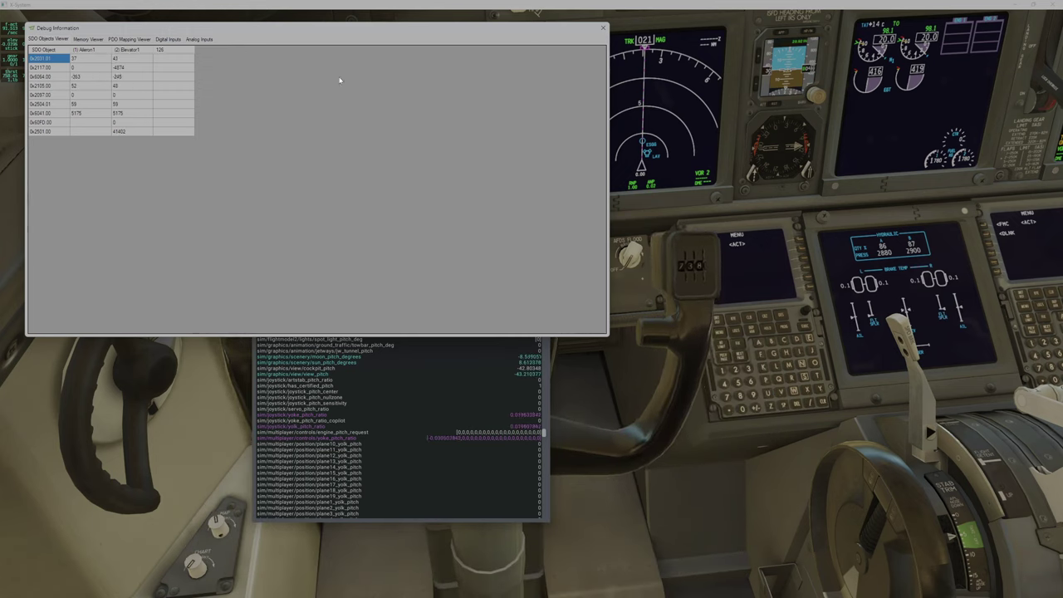
Close Debug Information and bring the 128-entry pitch dataref list forward.
click(603, 27)
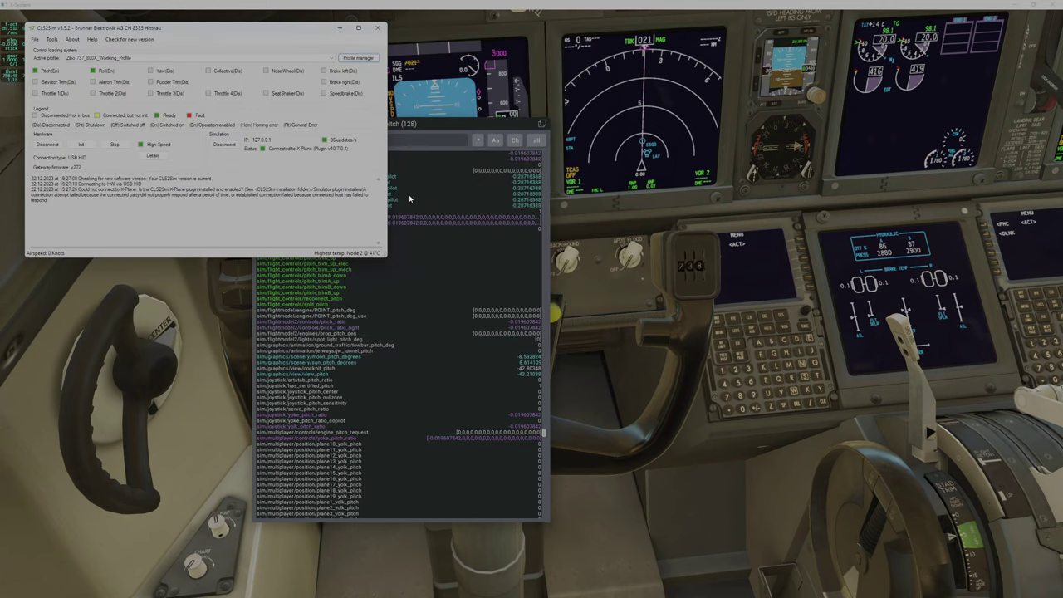
click(422, 252)
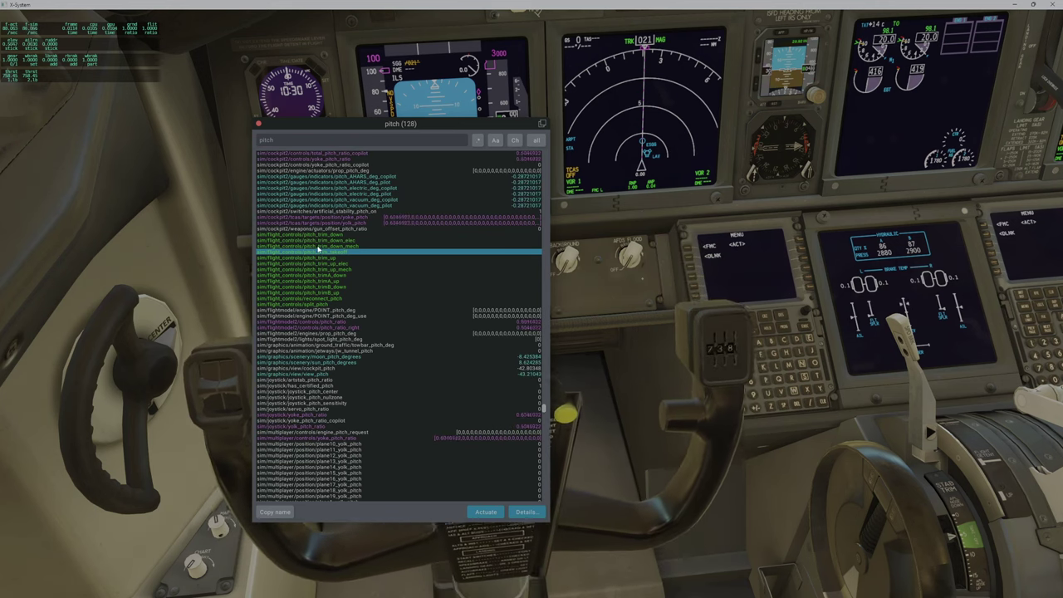
click(304, 141)
key(BackSpace)
key(BackSpace)
key(BackSpace)
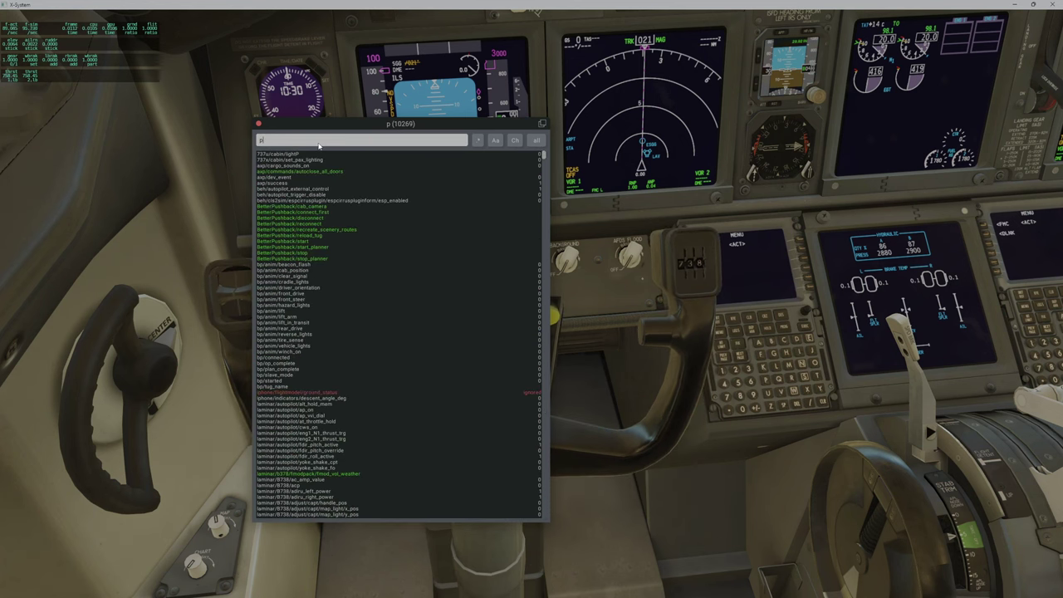
text(elevat)
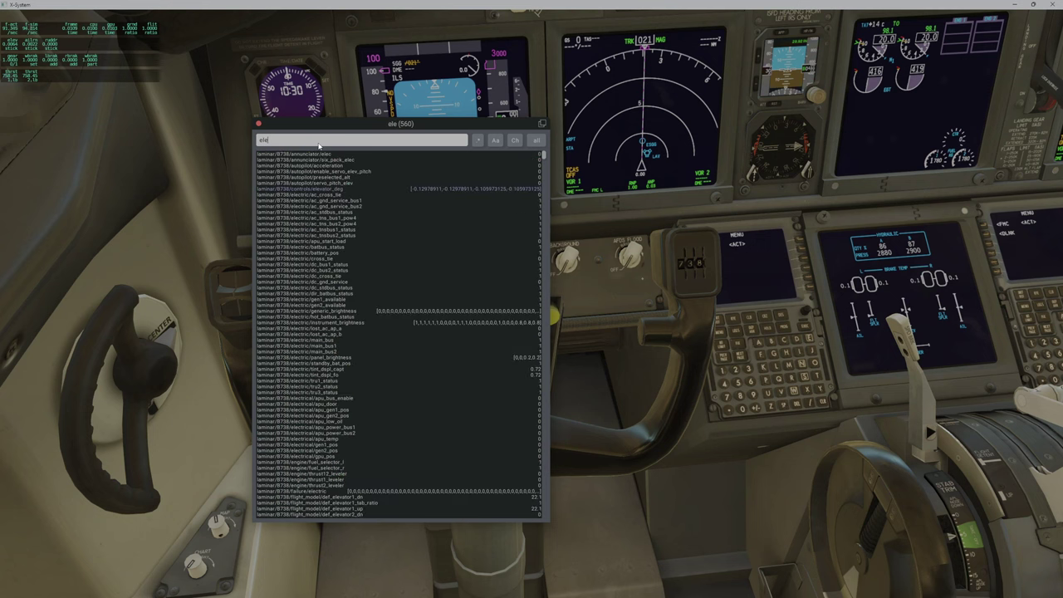
text(or)
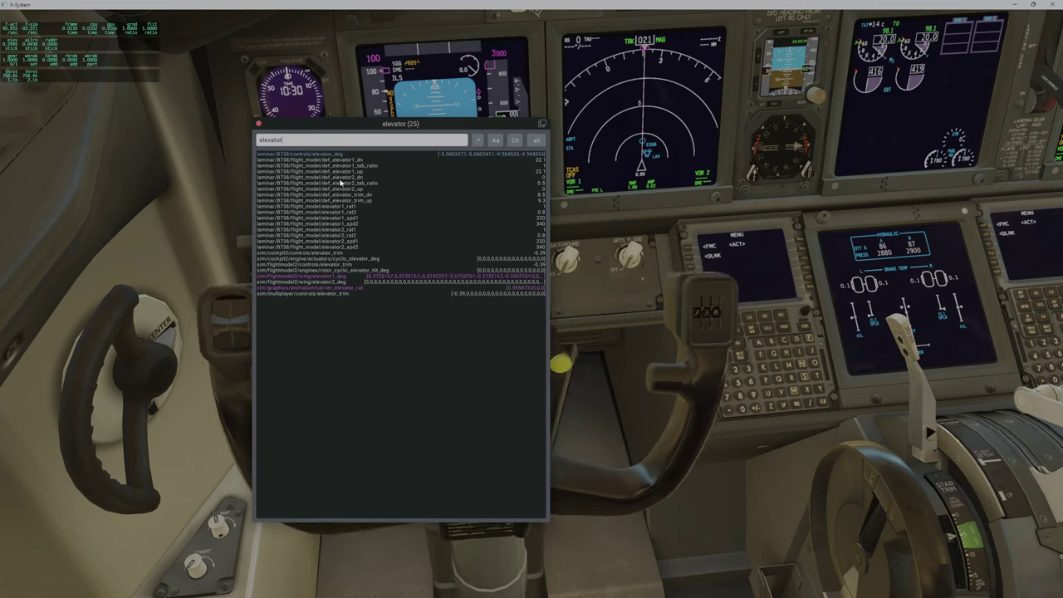
drag(313, 143, 240, 139)
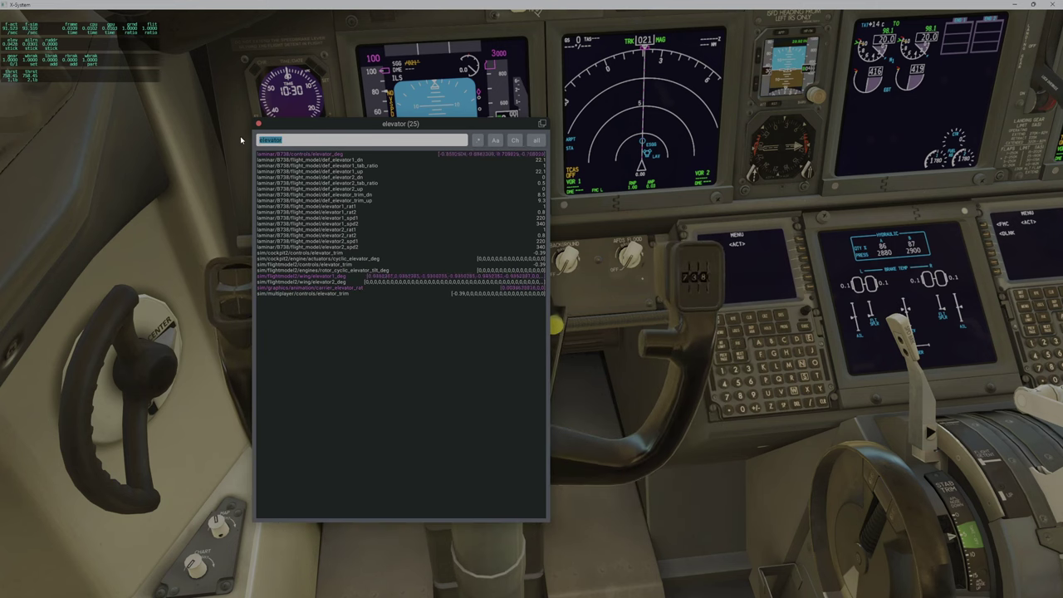
text(pitch)
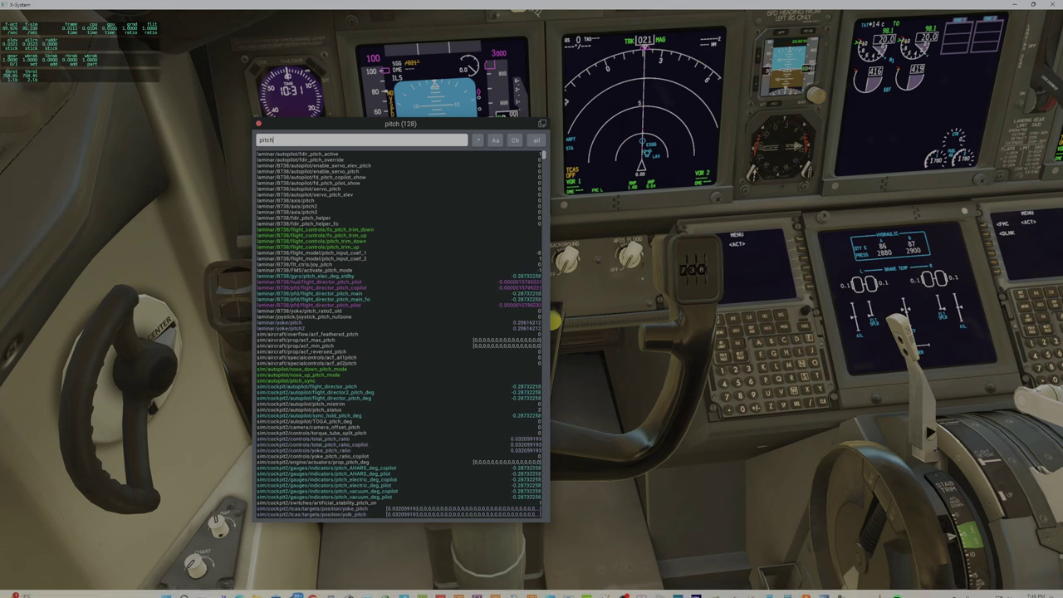
Open the taskbar's hidden-icons tray to reach CLS2Sim.
click(941, 588)
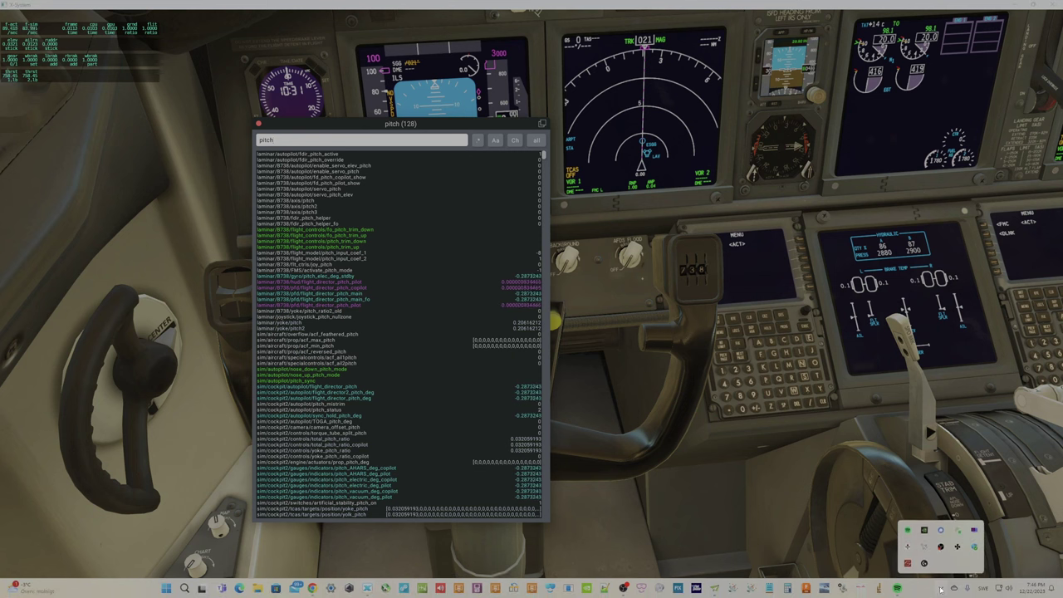
Open CLS2Sim's profile manager on the pitch and roll Axis Range settings.
click(956, 529)
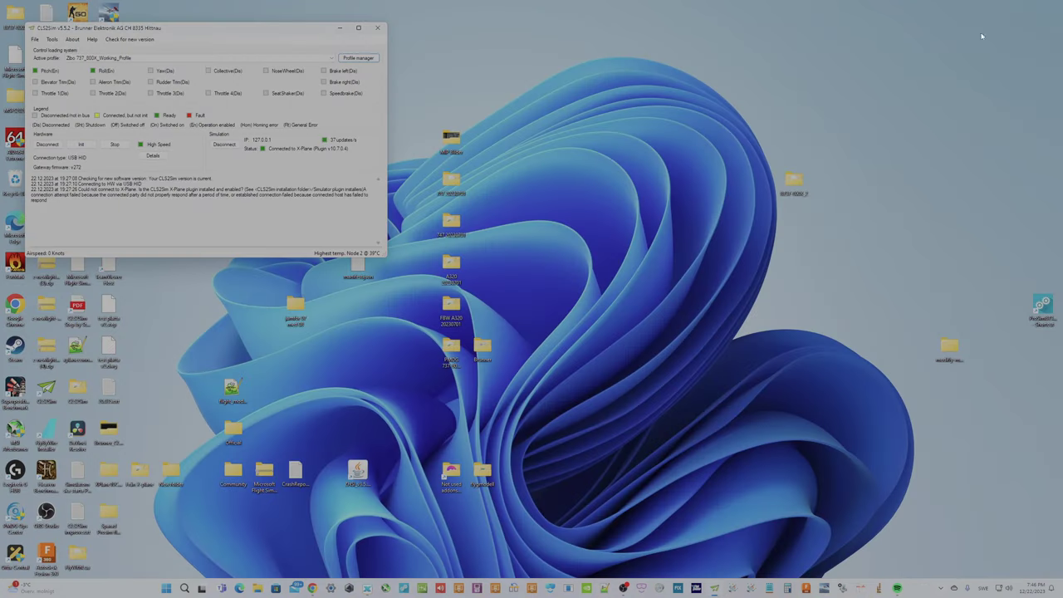
click(358, 57)
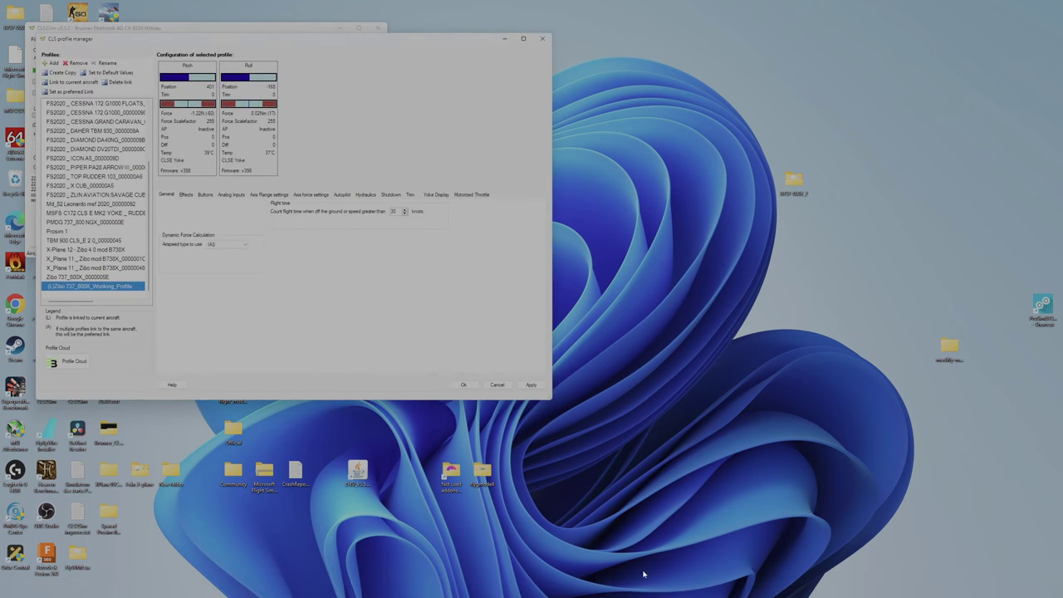
click(269, 195)
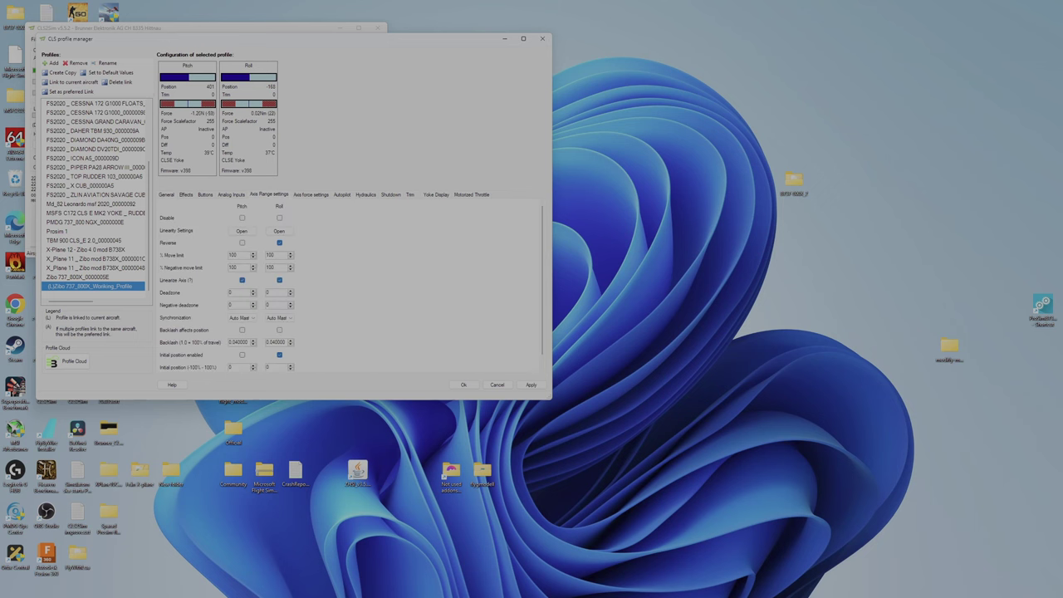
Switch back and forth between X-Plane's pitch datarefs and the CLS2Sim windows.
mouse_move(897, 588)
click(367, 588)
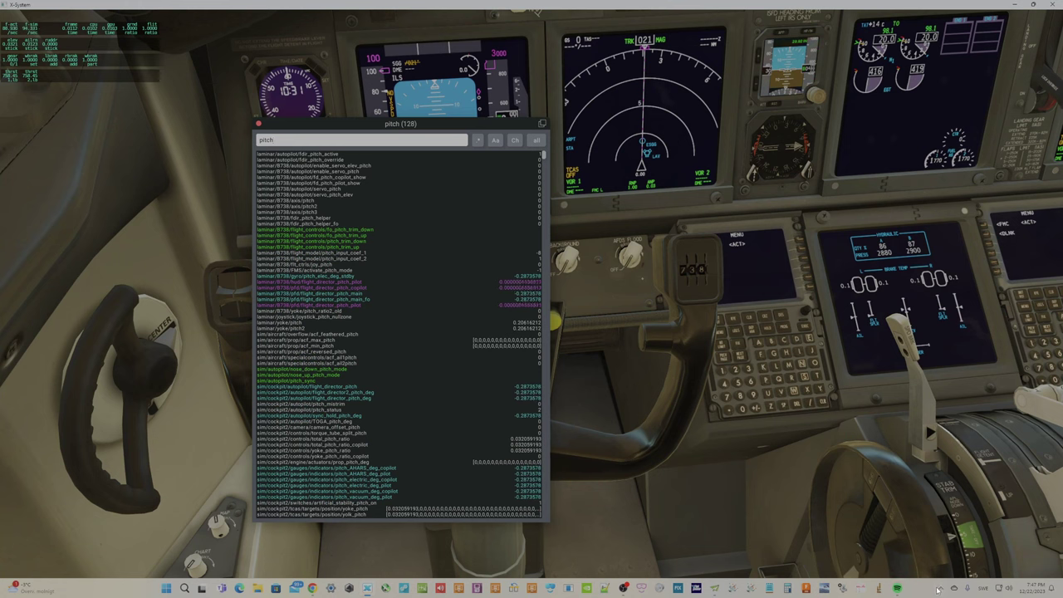
click(940, 588)
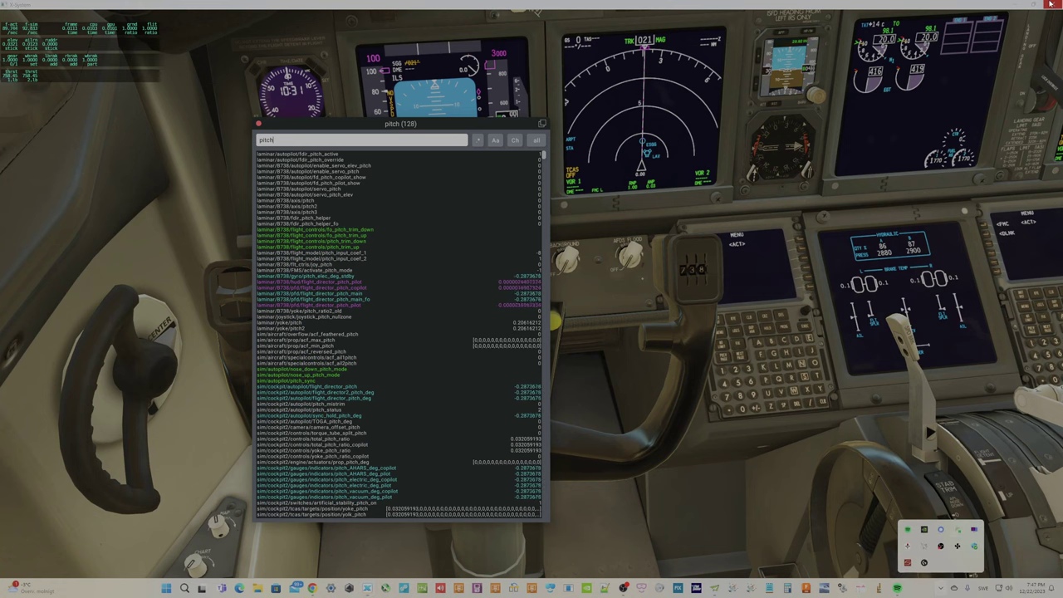
click(957, 534)
click(552, 588)
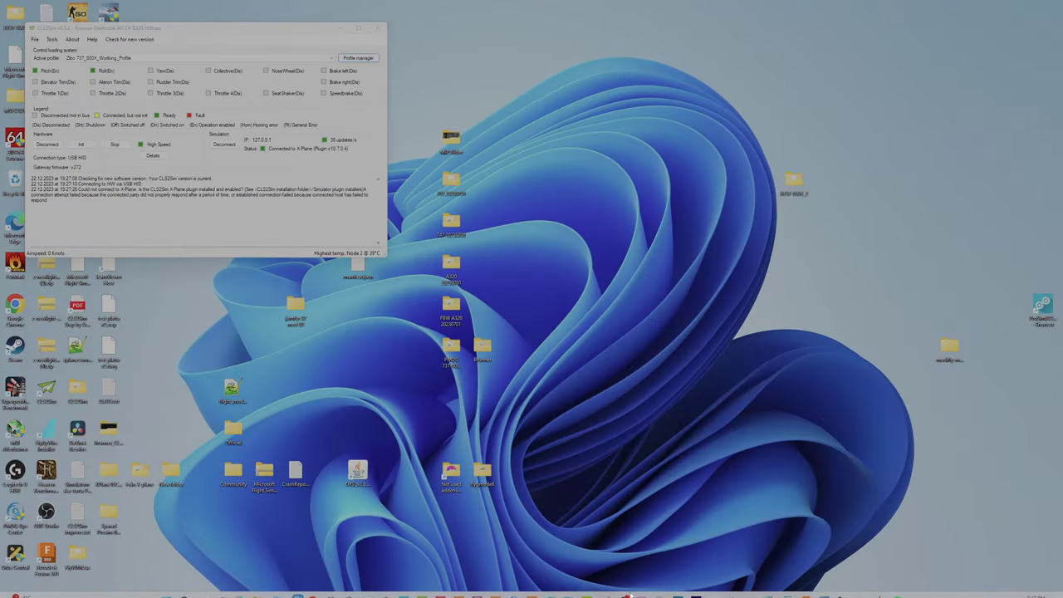
click(362, 589)
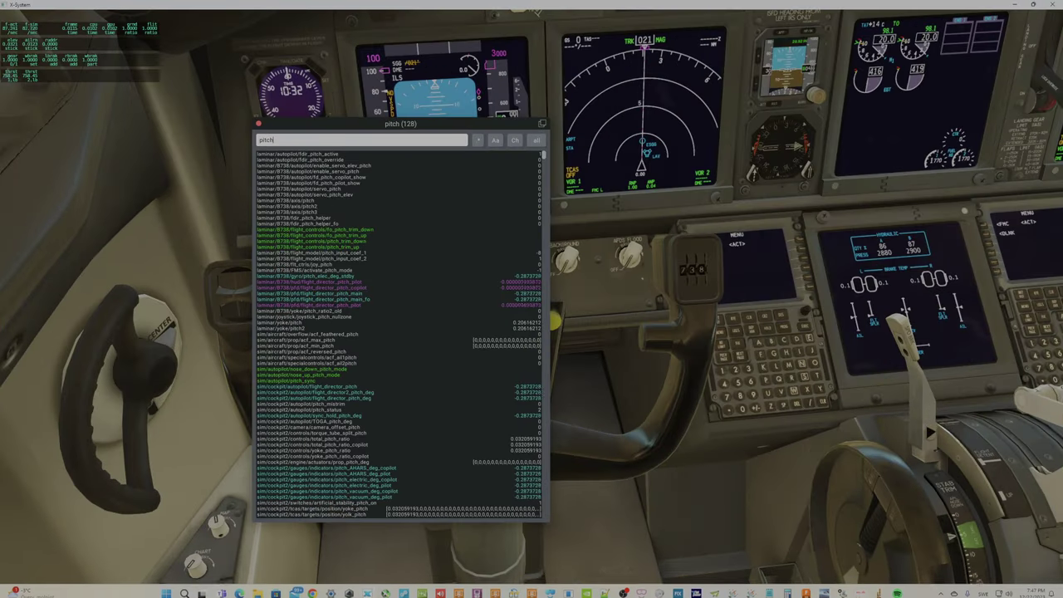
click(941, 587)
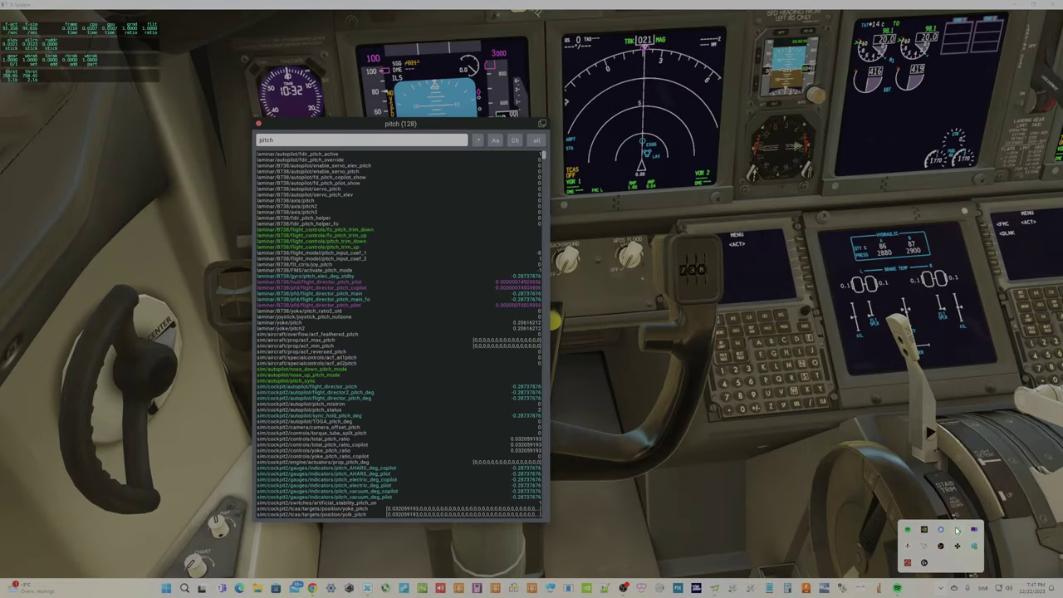
click(958, 529)
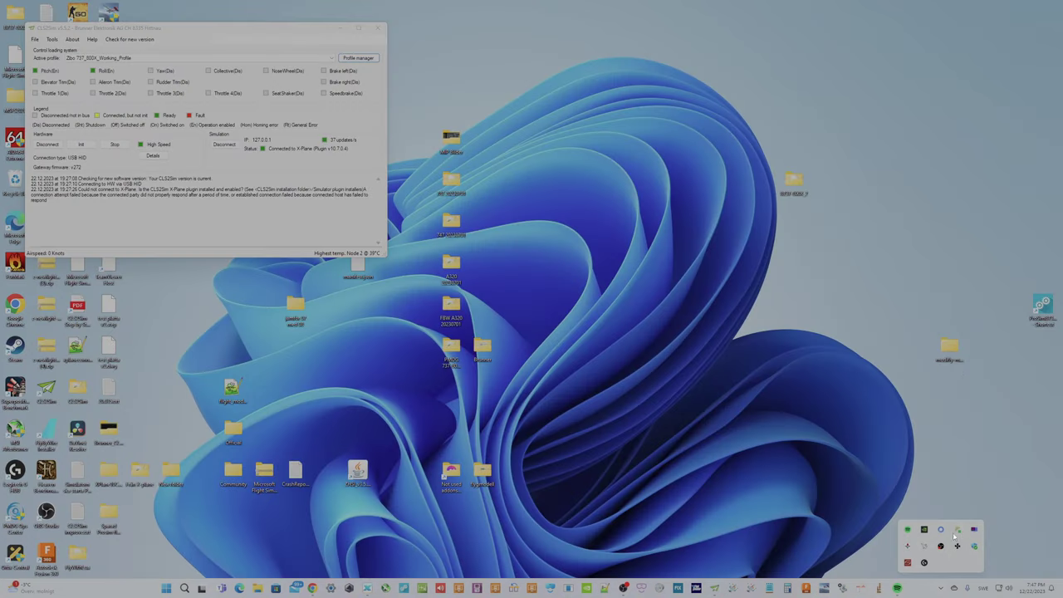
Cancel the profile manager without changes and minimize CLS2Sim.
mouse_move(705, 592)
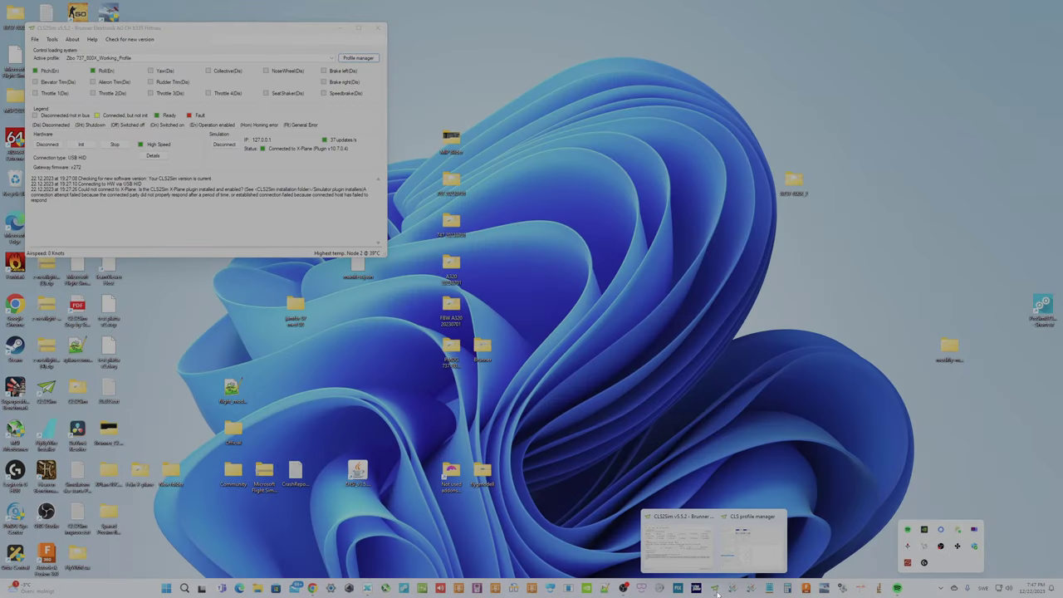
click(748, 544)
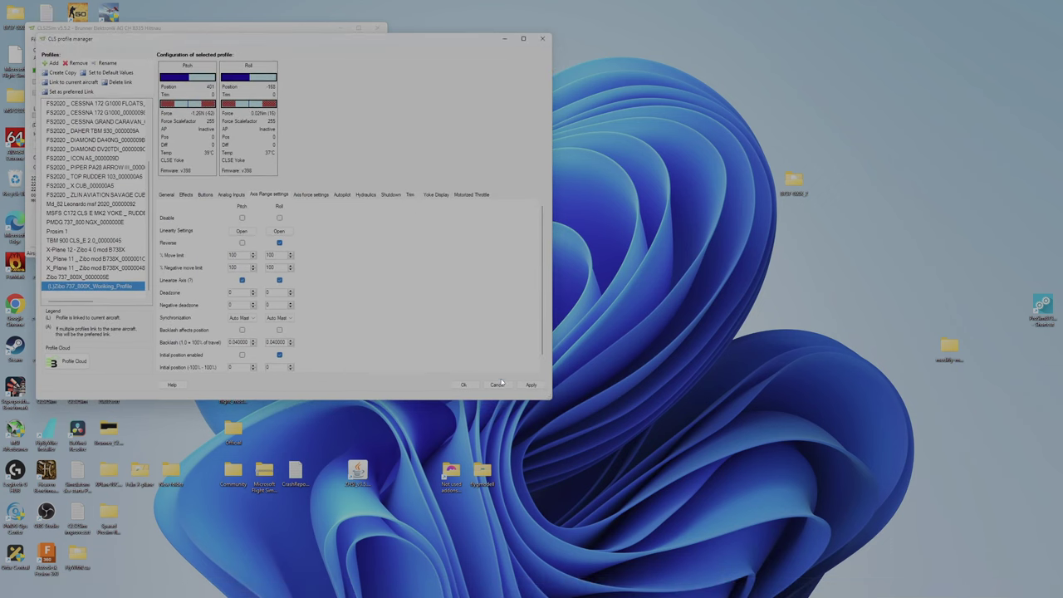
click(495, 384)
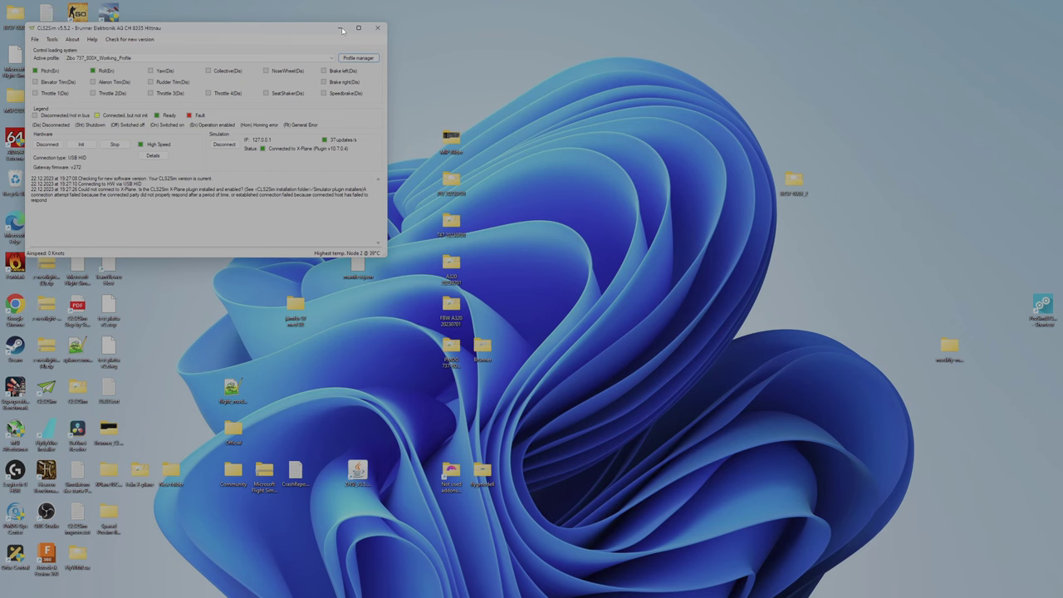
click(338, 31)
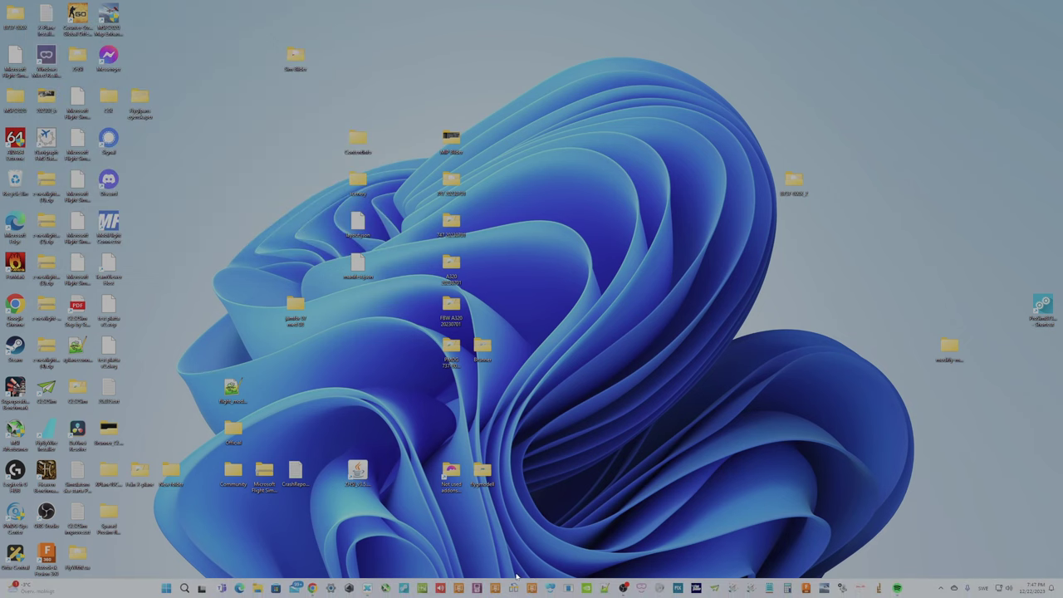
Return to X-Plane, then reopen CLS2Sim's main window and profile manager over it.
click(367, 589)
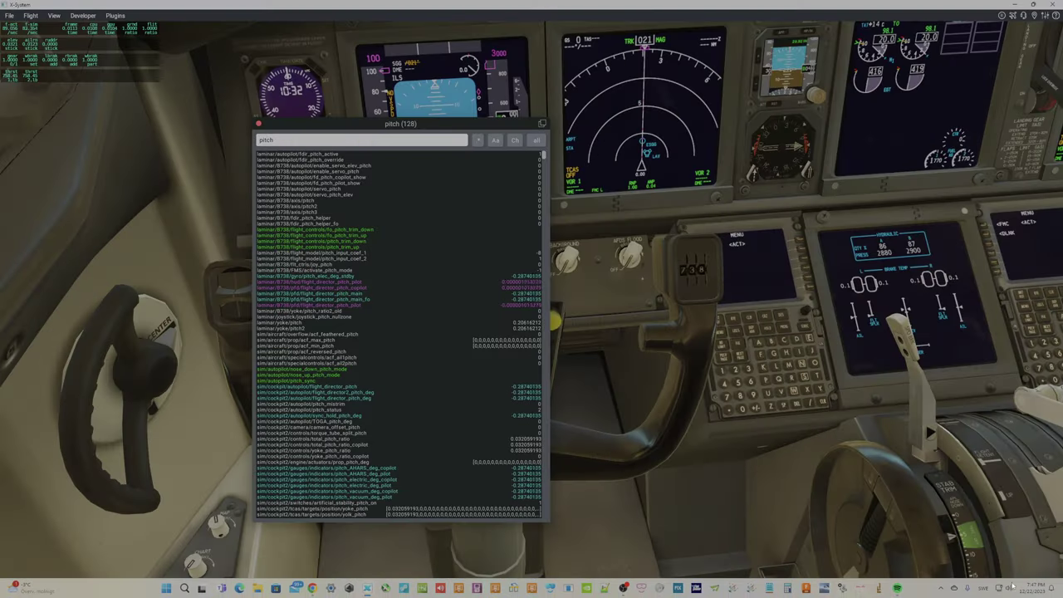
click(941, 590)
click(958, 539)
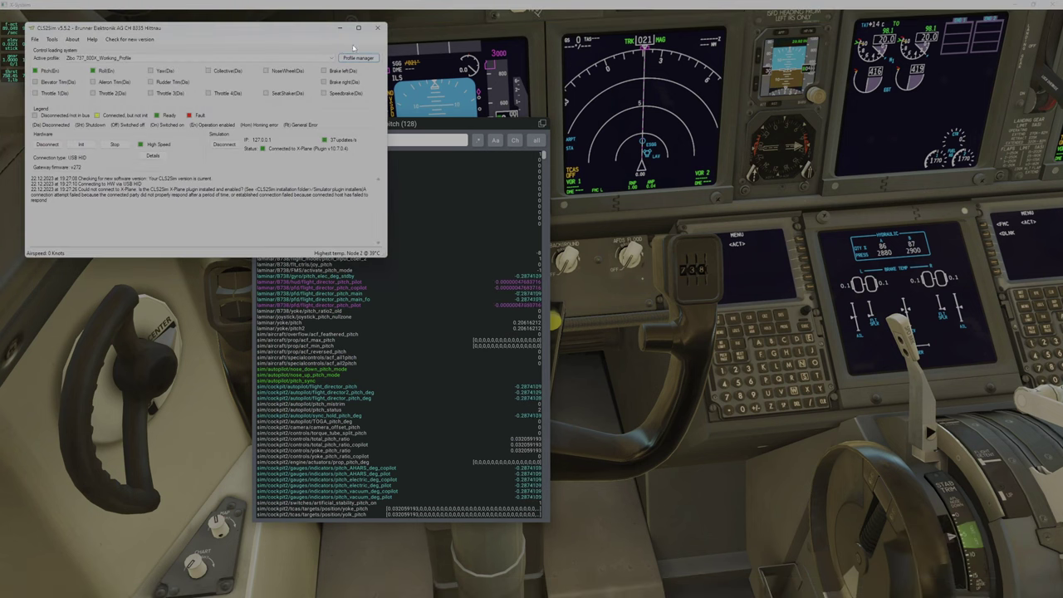
click(372, 60)
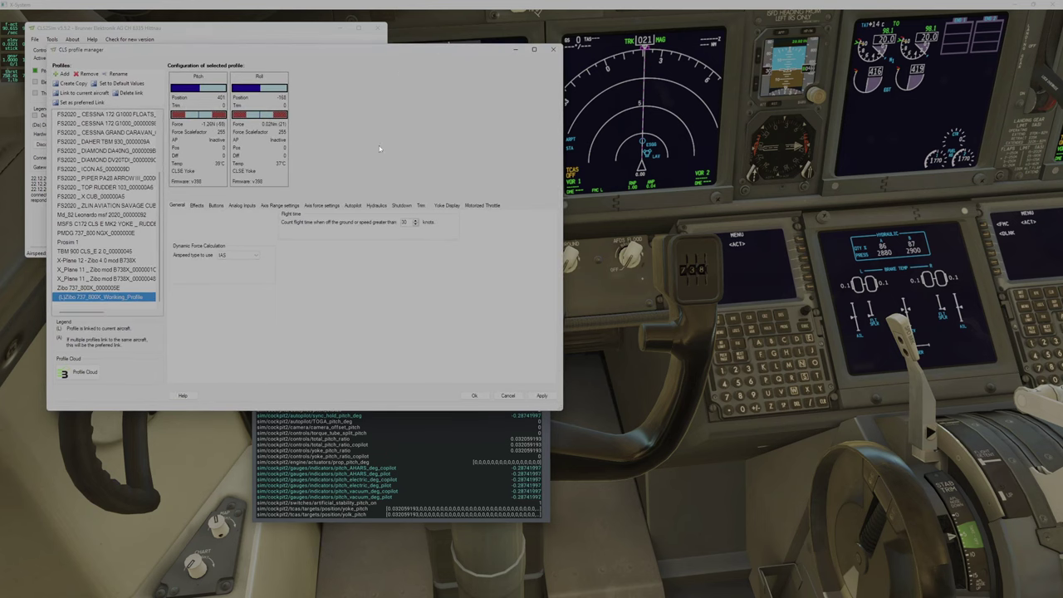
Apply the Zibo 737 profile's Axis Range settings, moving the manager aside to watch datarefs.
mouse_move(413, 55)
mouse_down()
mouse_move(1053, 17)
mouse_move(968, 103)
mouse_move(926, 84)
mouse_move(927, 54)
mouse_up()
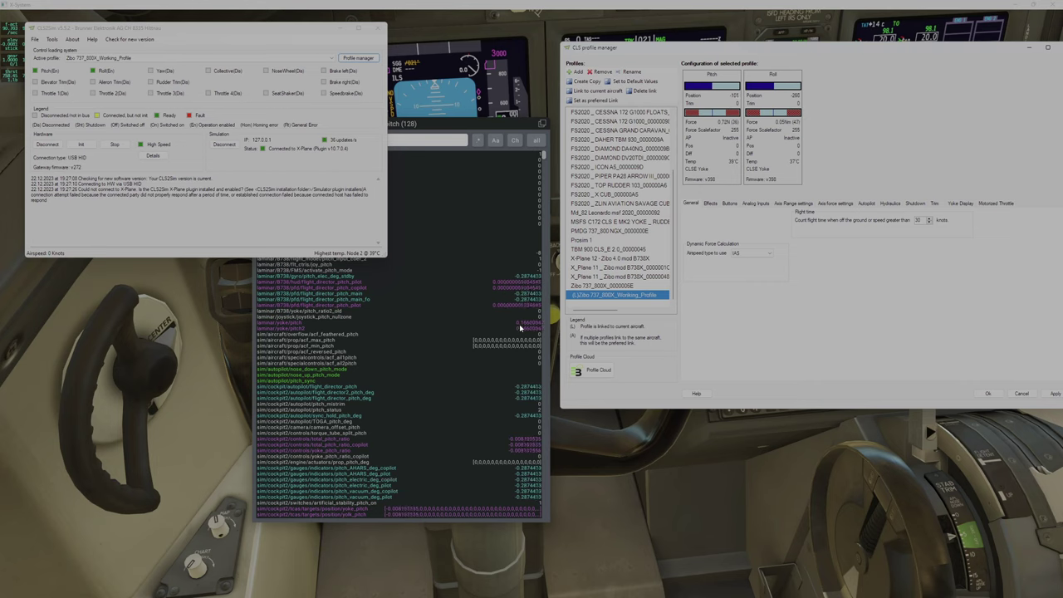
click(790, 203)
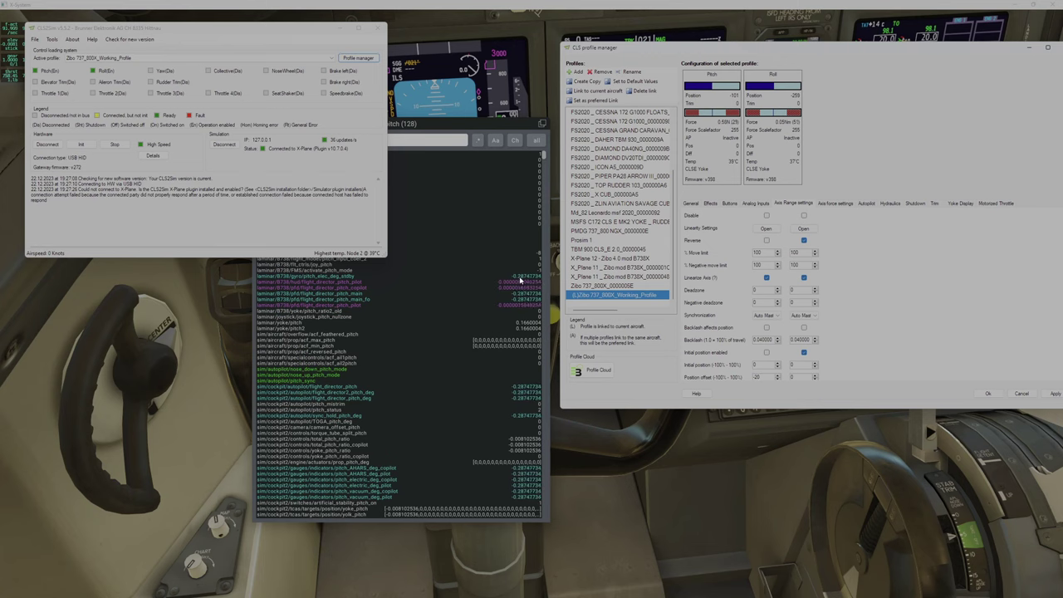
click(1052, 395)
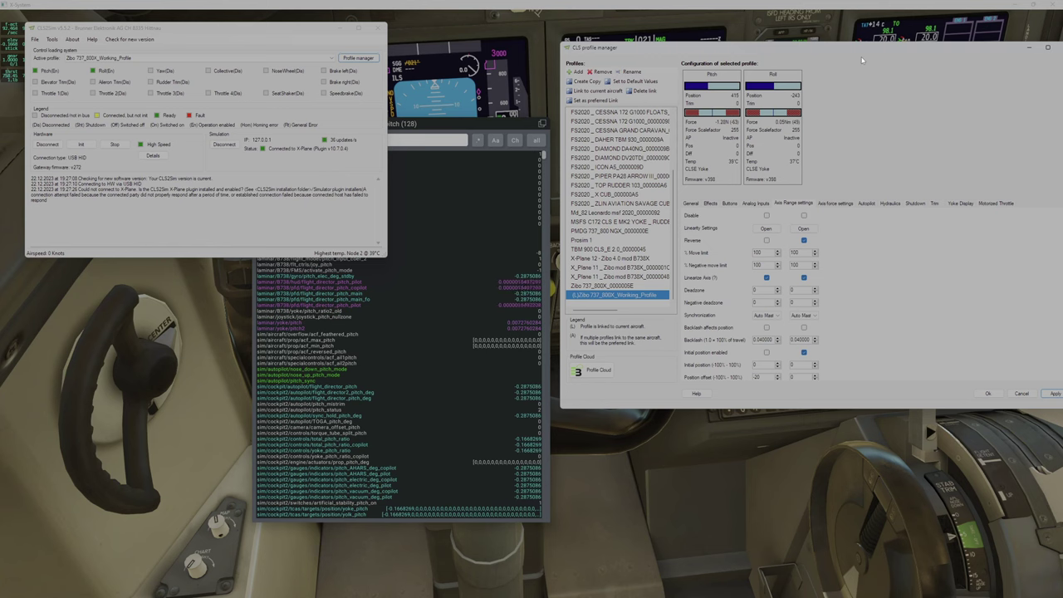
mouse_move(862, 60)
mouse_down()
mouse_move(752, 475)
mouse_move(842, 422)
mouse_move(900, 408)
mouse_move(918, 372)
mouse_up()
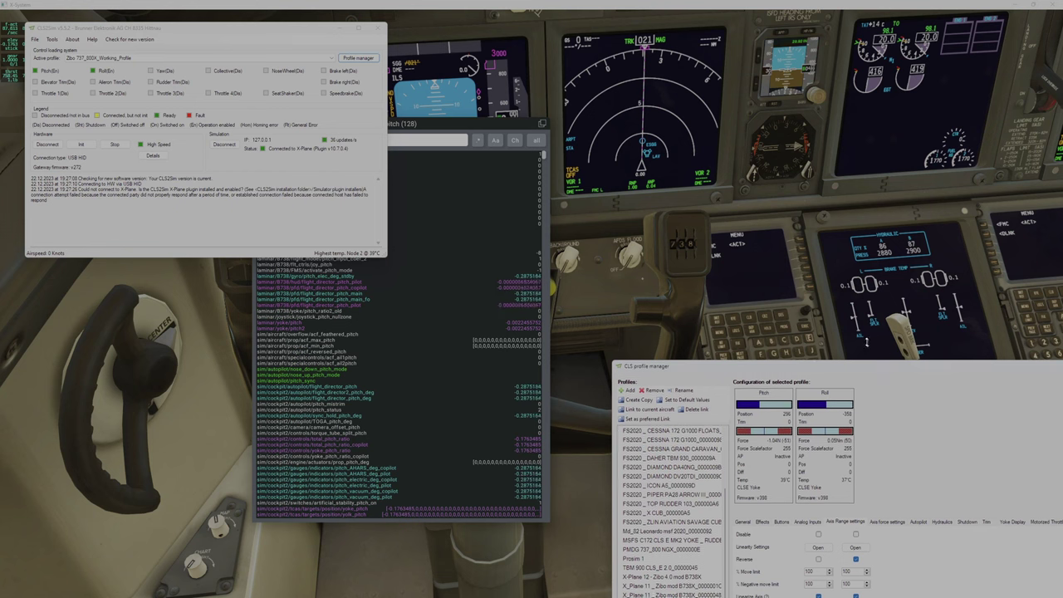
Reposition the profile manager and bring the X-Plane cockpit to the front.
mouse_move(828, 371)
mouse_down()
mouse_move(828, 247)
mouse_move(795, 63)
mouse_move(769, 54)
mouse_up()
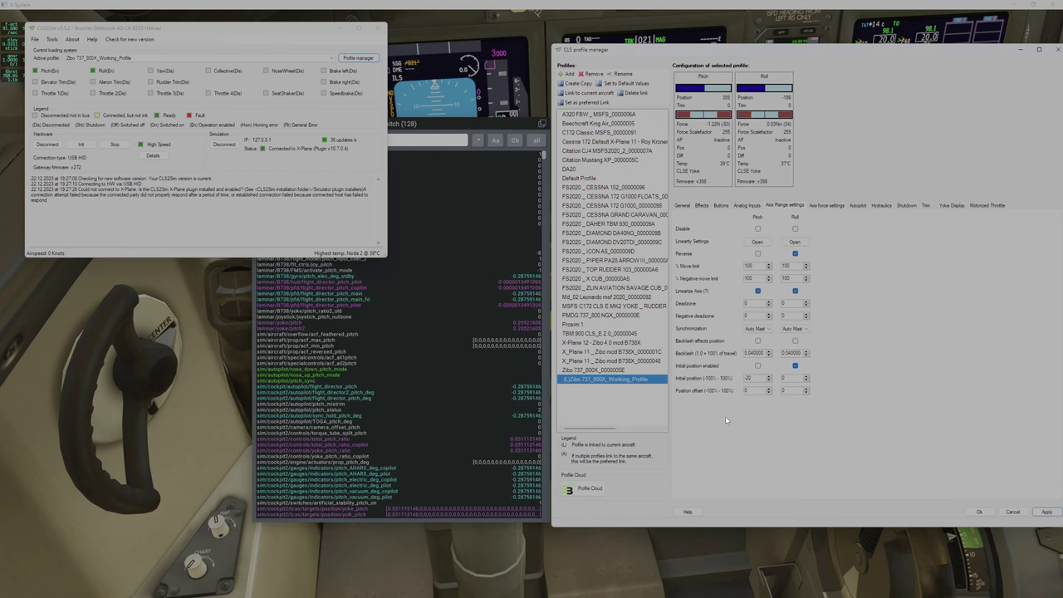
mouse_move(888, 53)
mouse_down()
mouse_move(853, 491)
mouse_move(887, 434)
mouse_move(847, 91)
mouse_move(903, 37)
mouse_up()
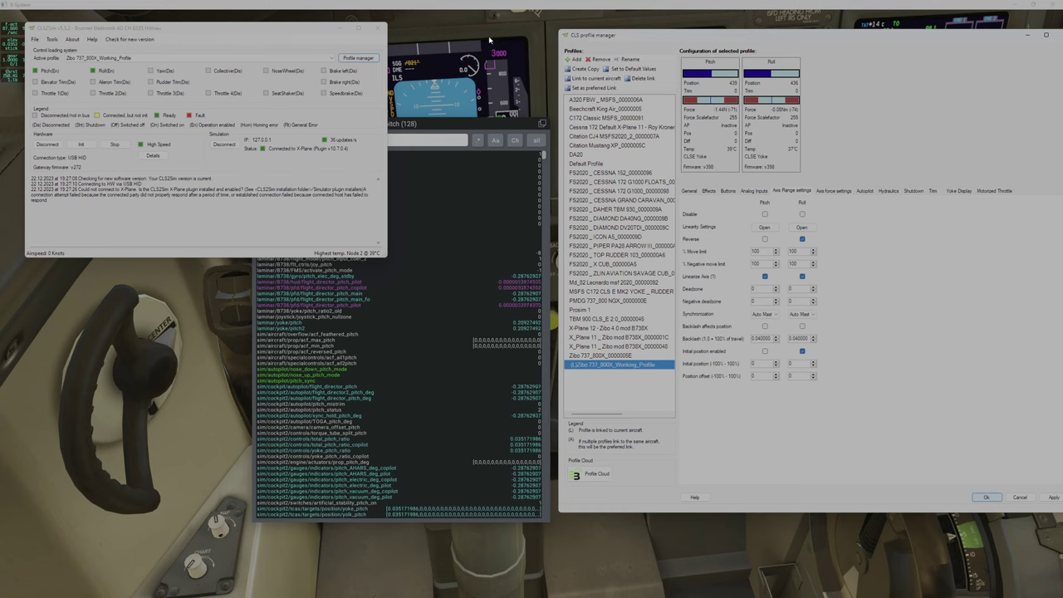
click(392, 51)
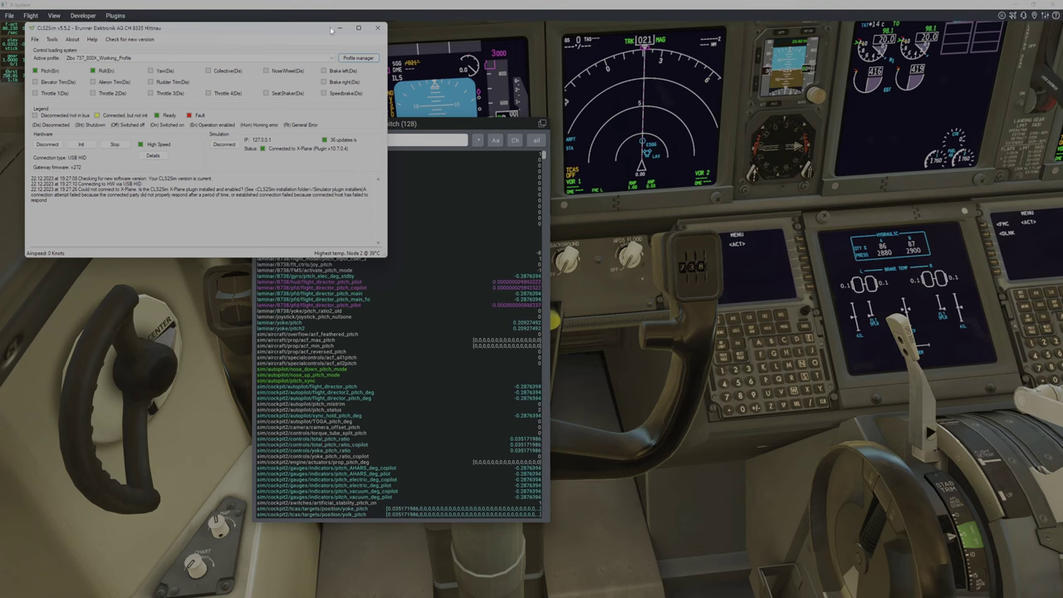
Hide CLS2Sim, then review the vJoy - Virtual Joystick device in X-Plane's joystick settings and close them.
click(339, 28)
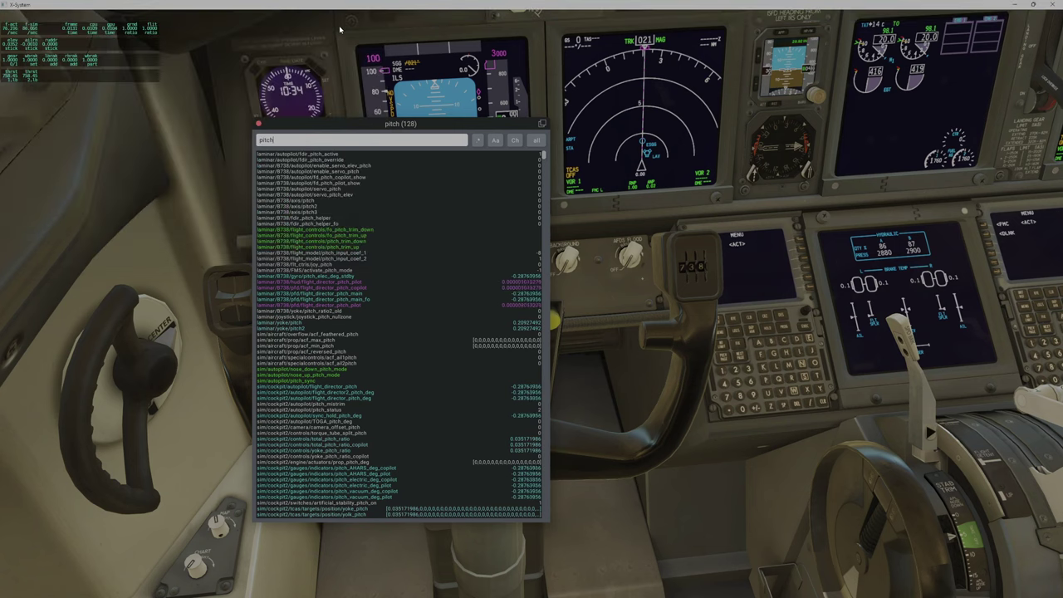
click(924, 18)
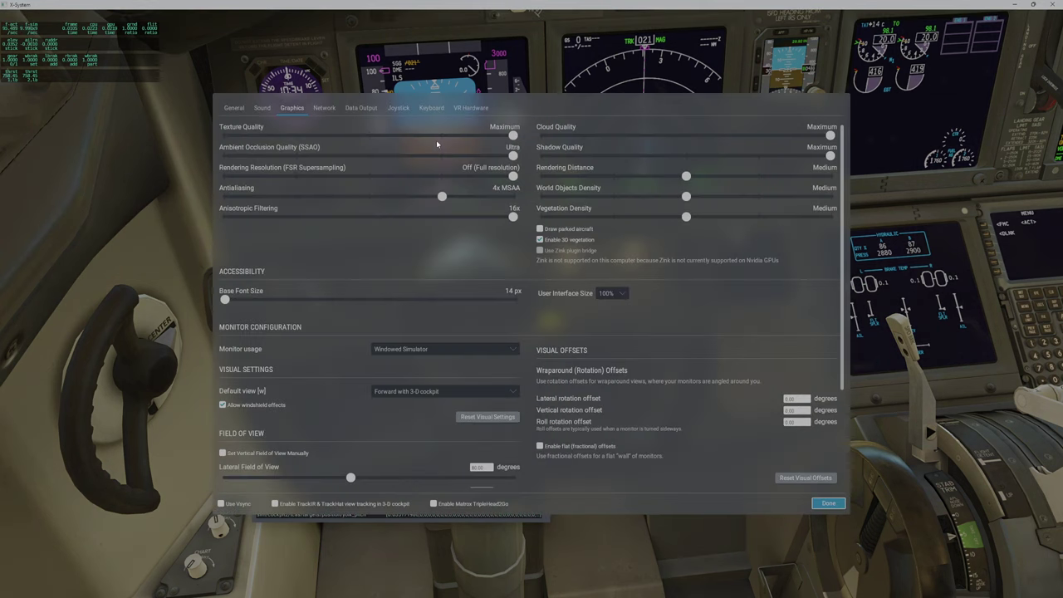
click(400, 109)
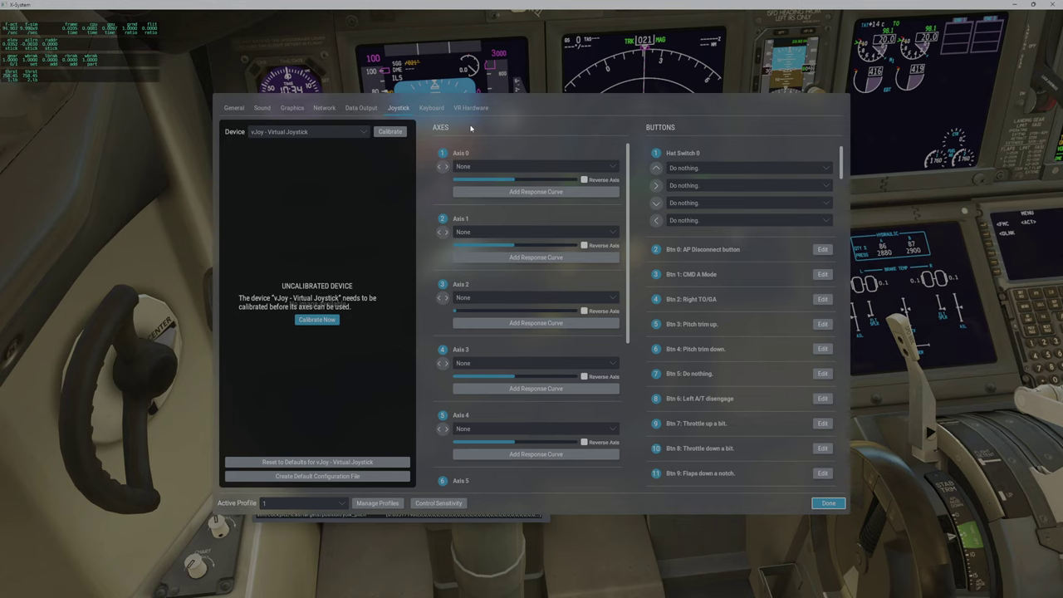
click(358, 133)
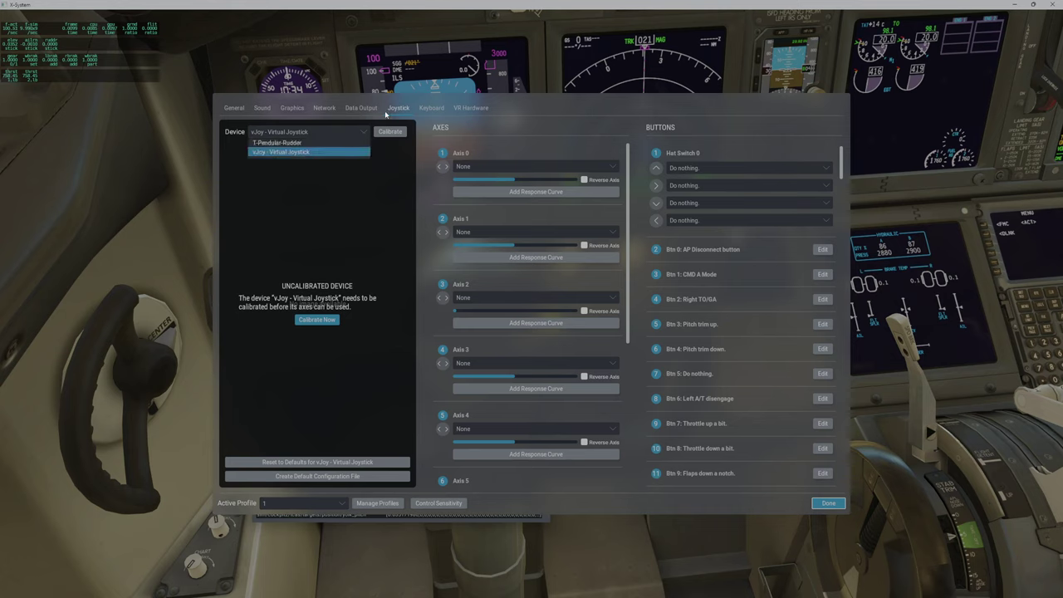
click(528, 119)
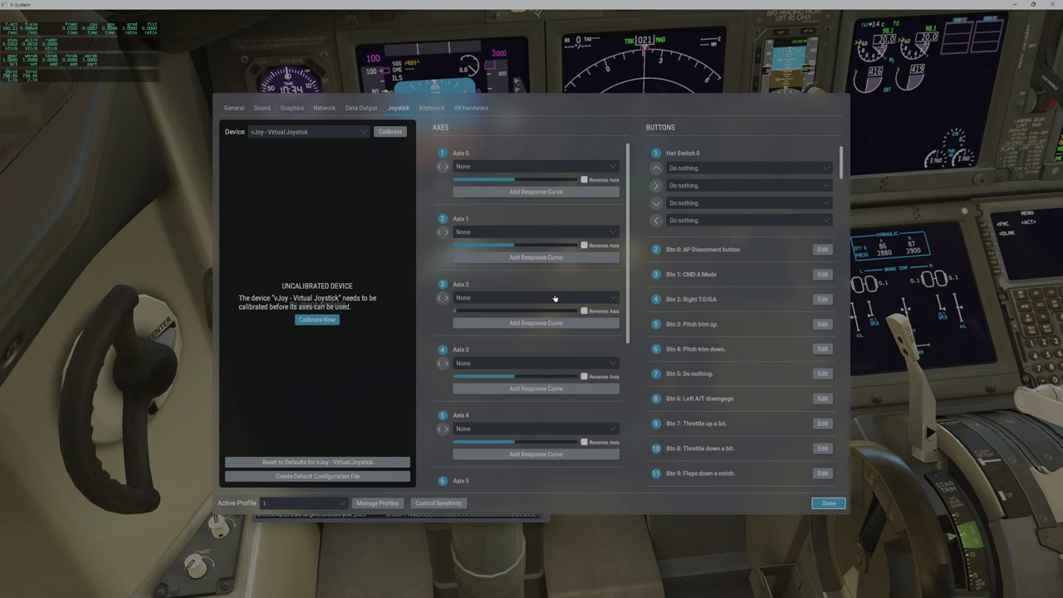
click(828, 502)
Scroll the DataRefTool pitch results to the sim/joystick yoke_pitch_ratio entries.
scroll(518, 352, down, 4)
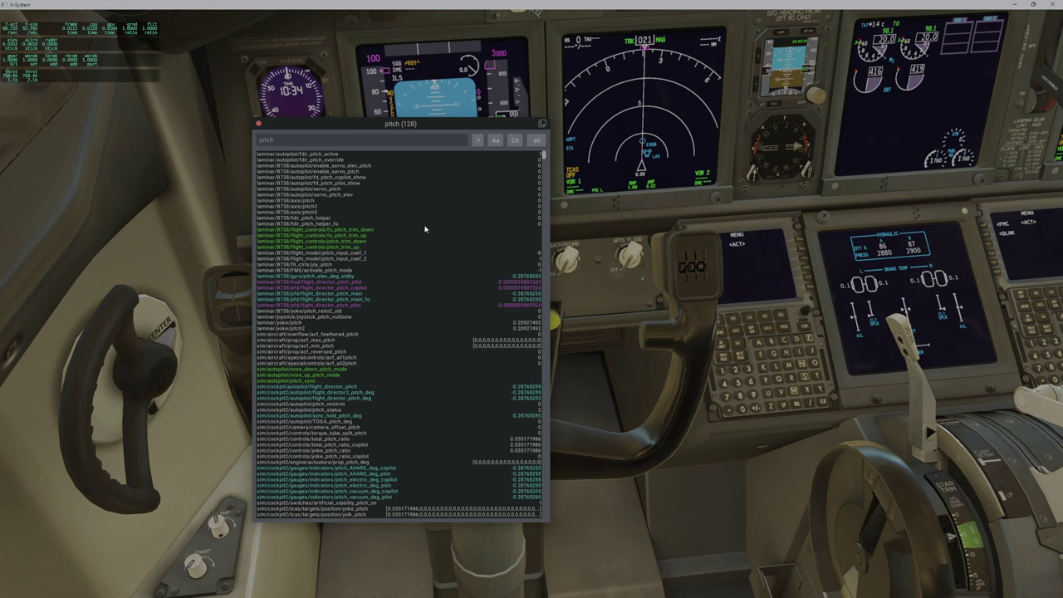
scroll(498, 316, down, 5)
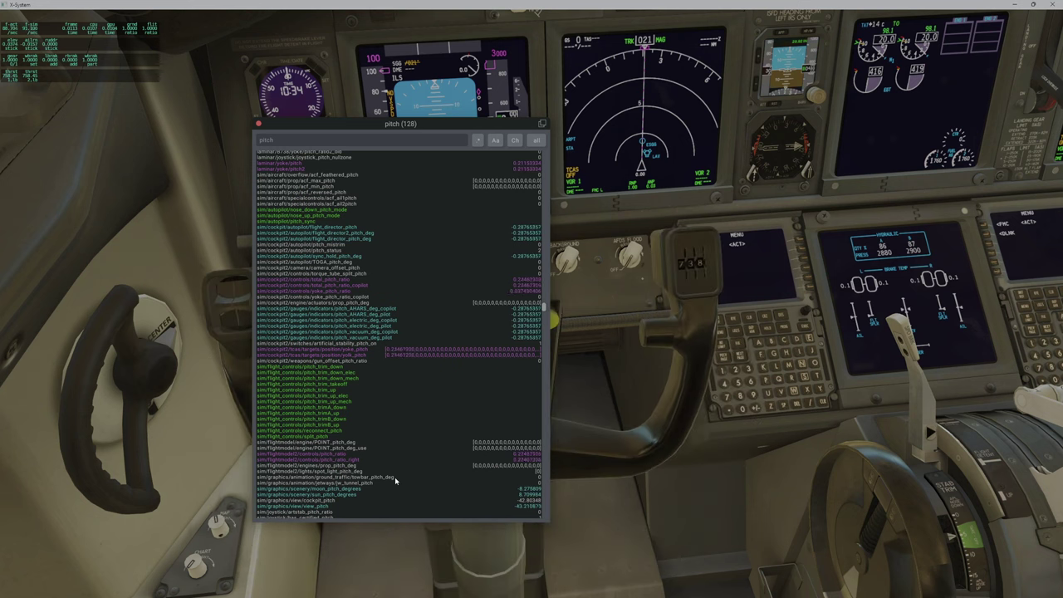
scroll(469, 411, down, 2)
scroll(533, 463, down, 4)
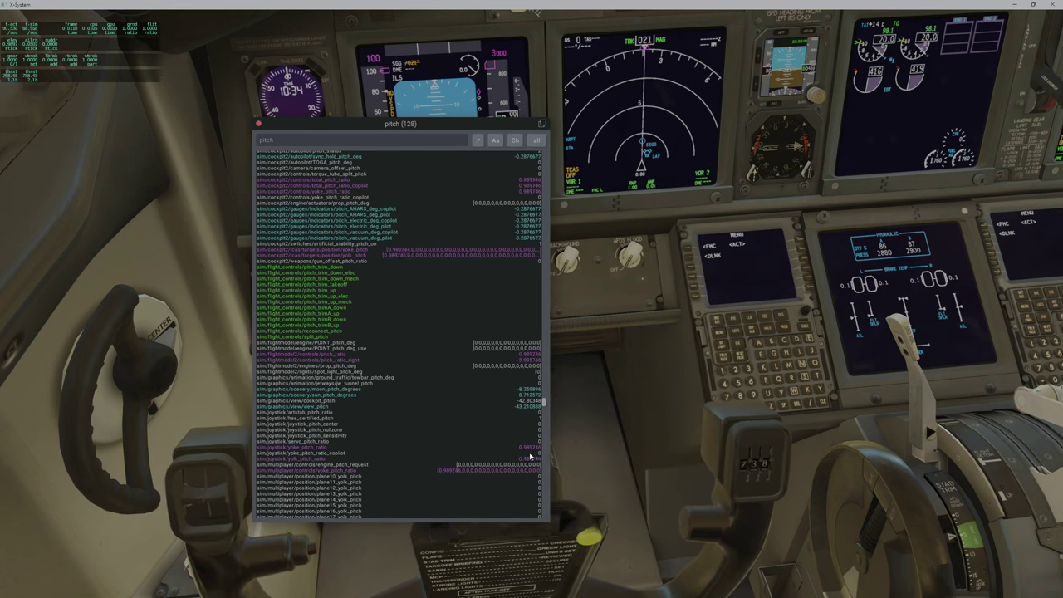
scroll(423, 457, down, 3)
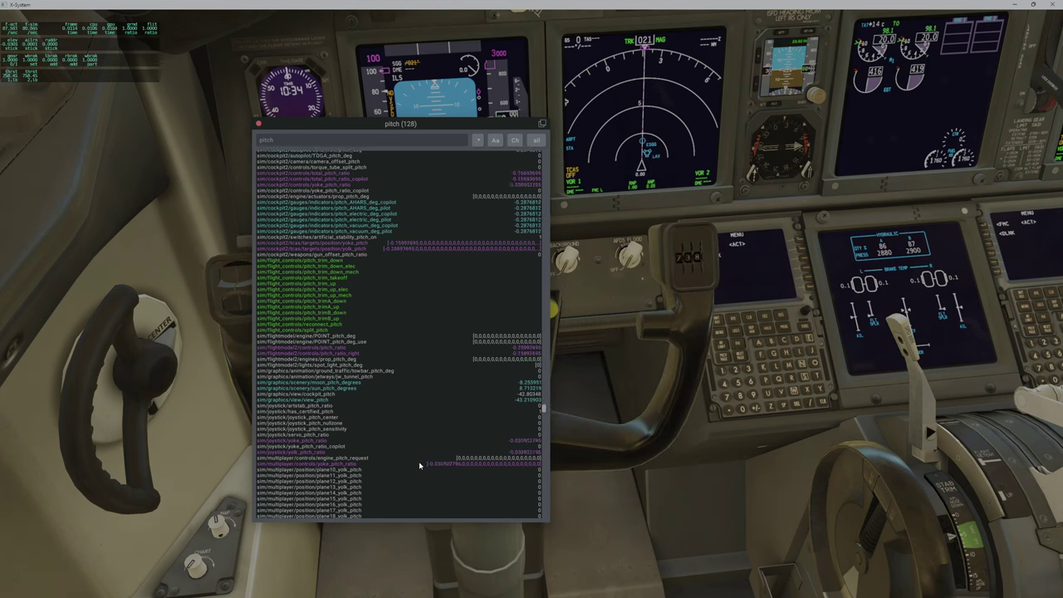
scroll(465, 428, down, 5)
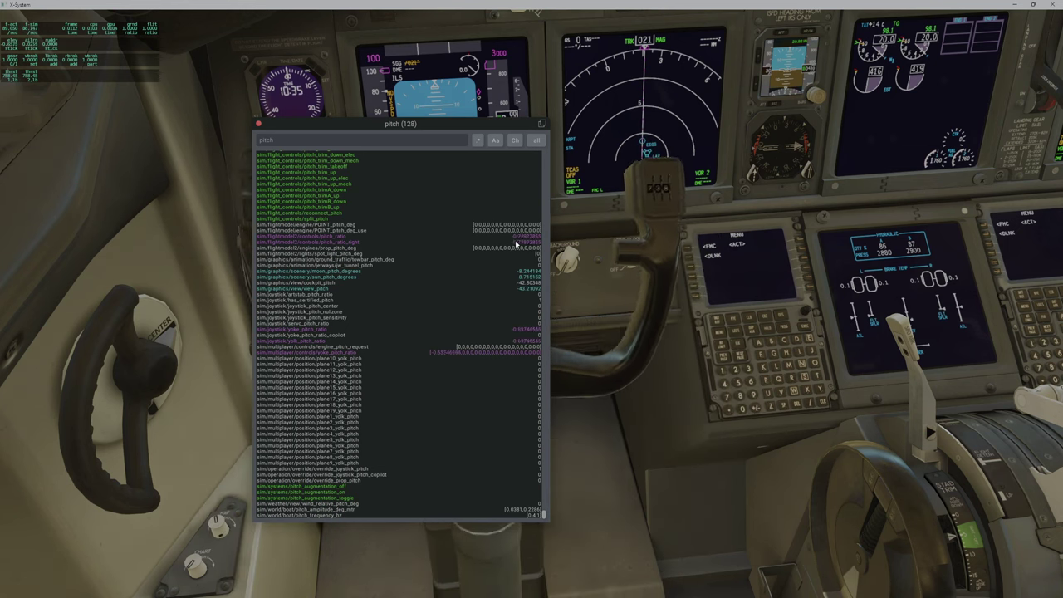
scroll(514, 249, up, 2)
scroll(513, 241, up, 5)
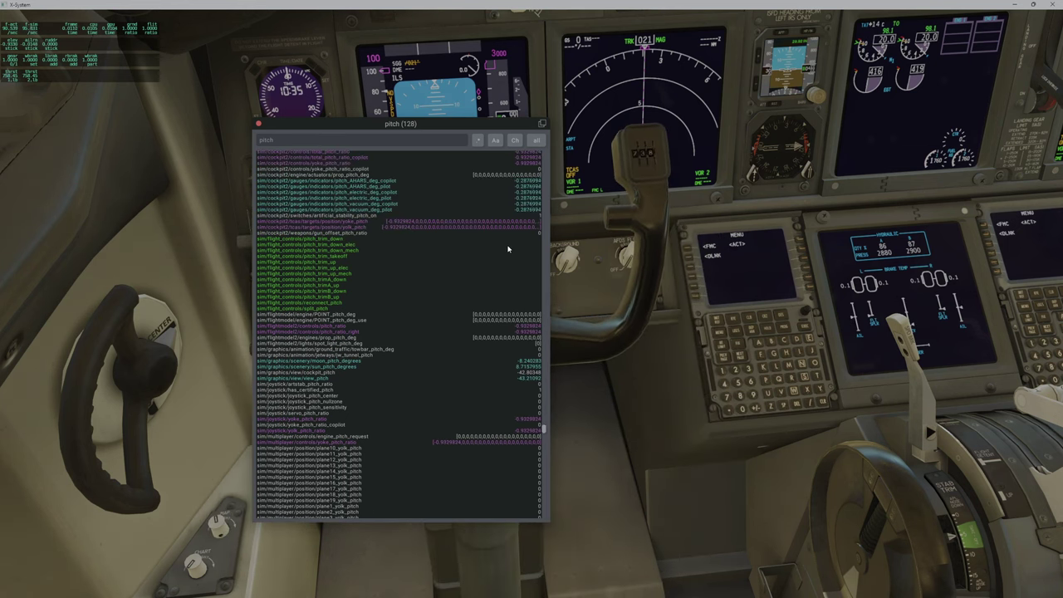
scroll(501, 251, up, 2)
In the CLS2Sim profile manager, enable nonlinear output in the pitch axis linearity settings.
mouse_move(905, 592)
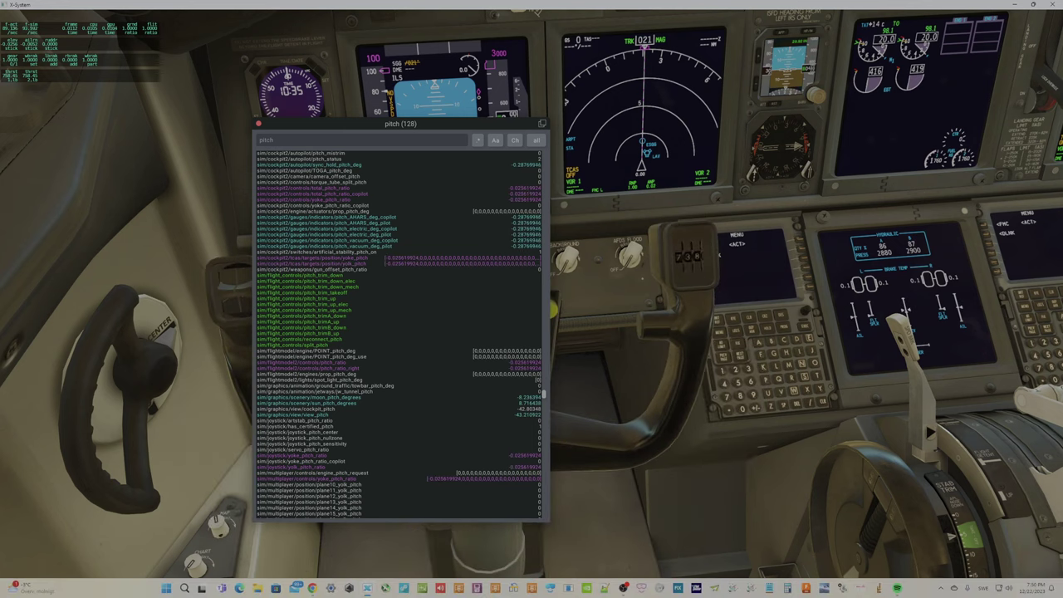
click(941, 588)
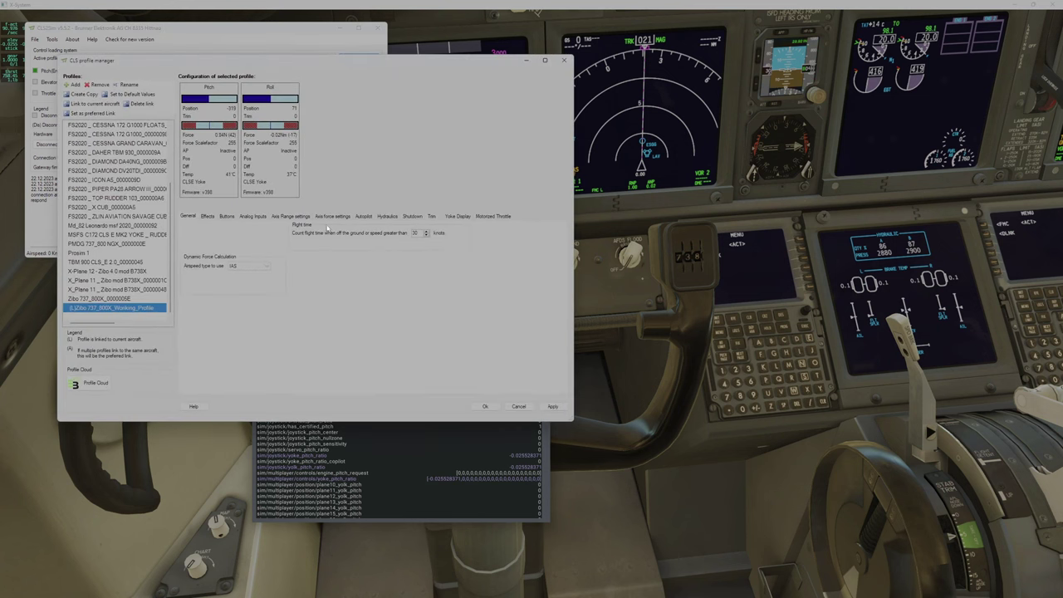
click(303, 217)
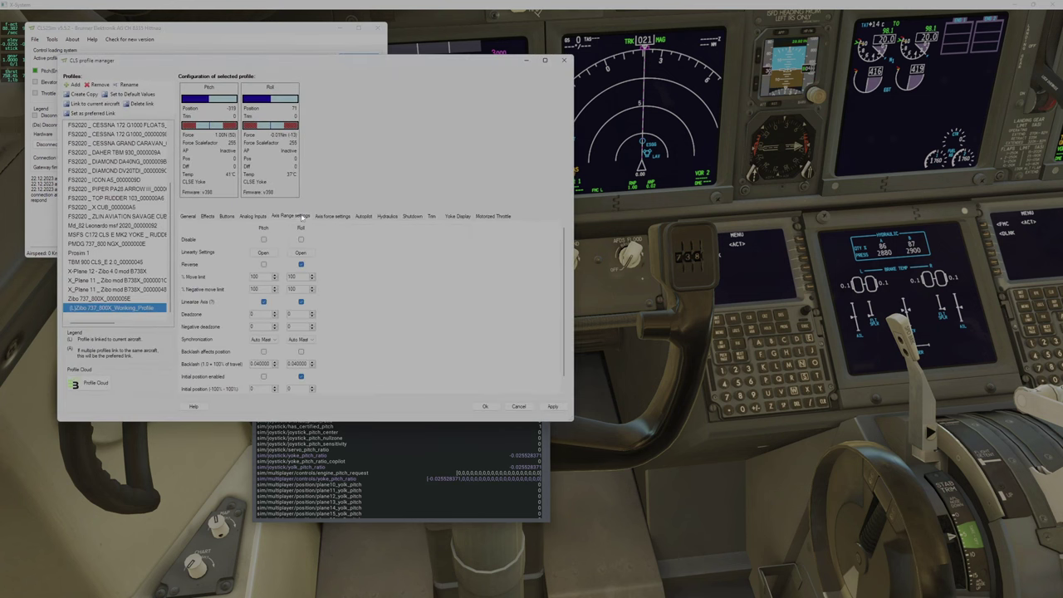
click(275, 256)
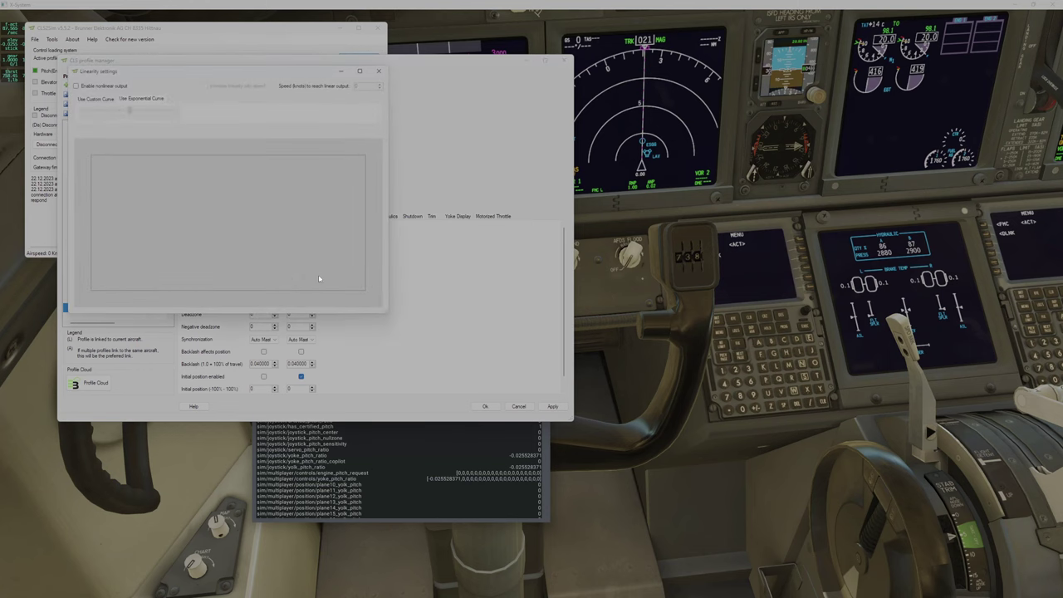
click(77, 87)
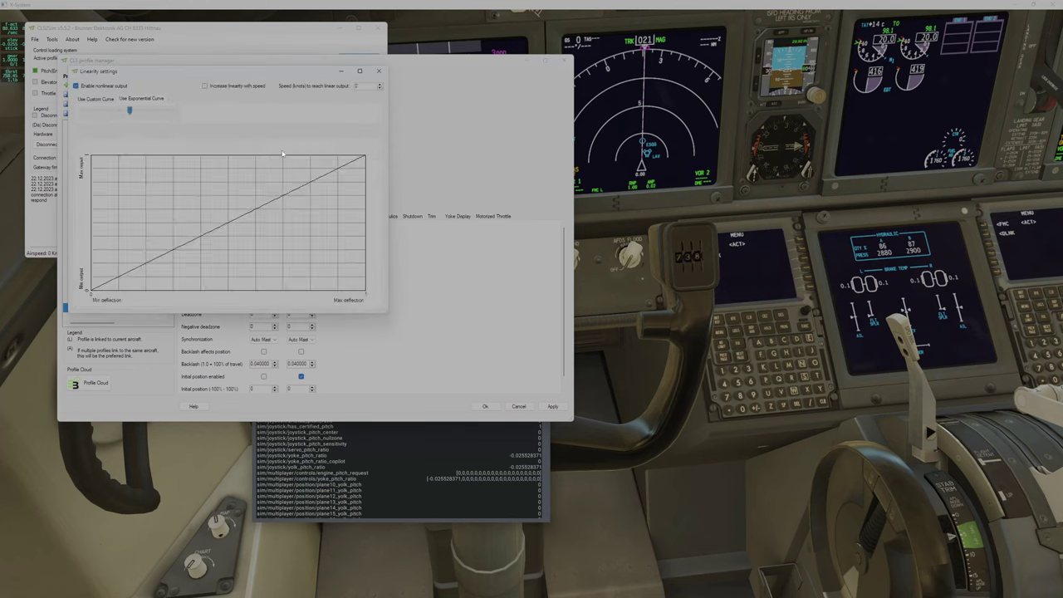
click(378, 71)
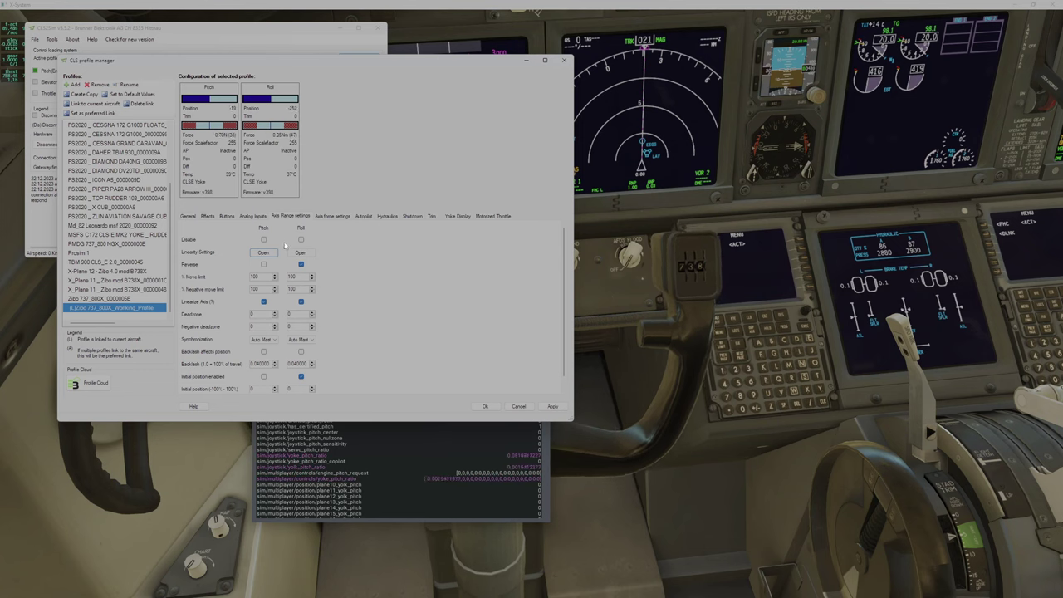
Cancel the profile manager, discarding the changes.
scroll(422, 268, down, 1)
click(518, 406)
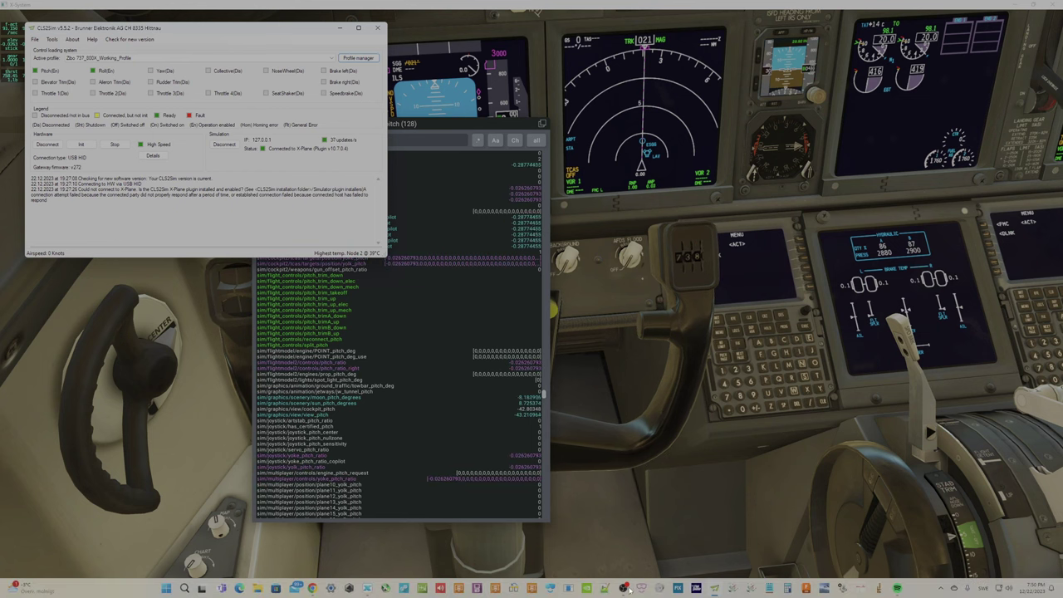
mouse_move(629, 590)
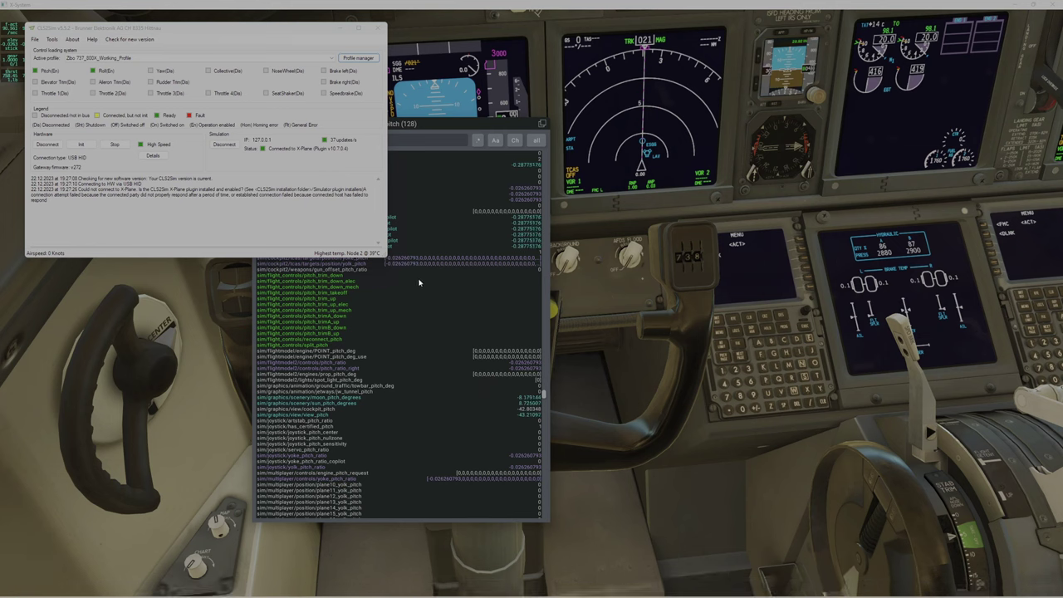